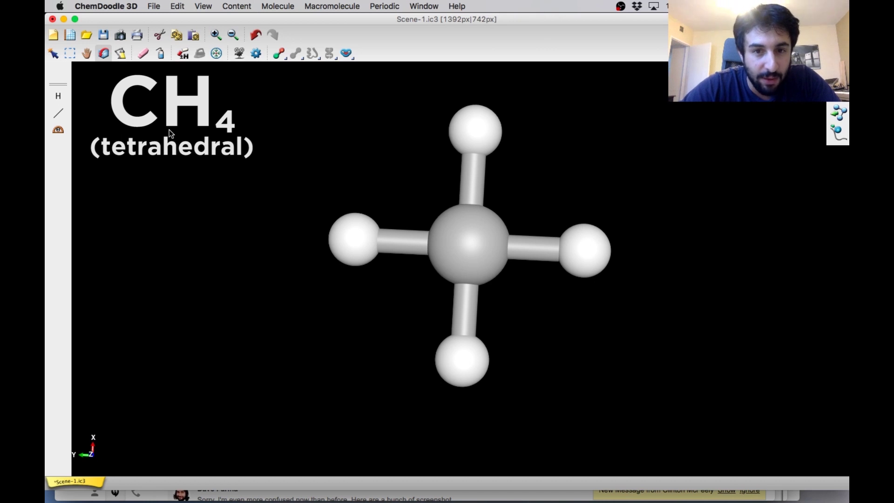
- Optimize the whole methane molecule's geometry with Template-based Minimization (NIH Cactus)
{"action": "key", "text": "super+a"}
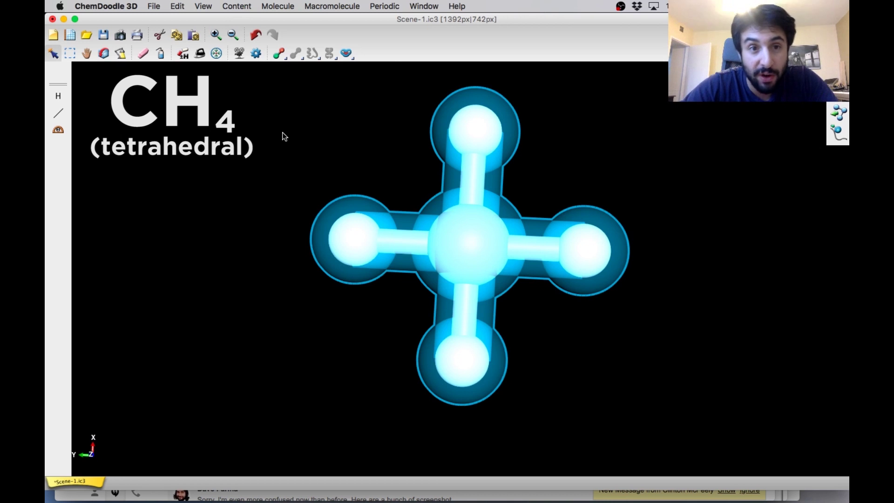
{"action": "left_click", "coordinate": [284, 3]}
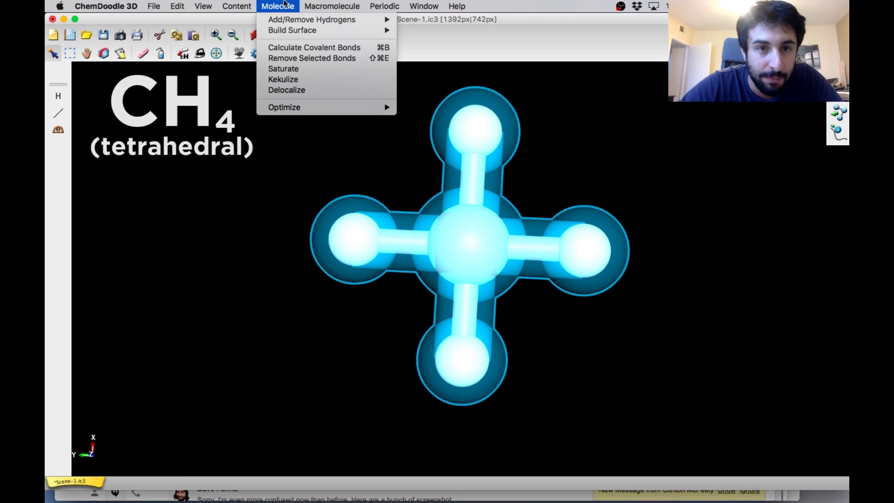
{"action": "mouse_move", "coordinate": [285, 110]}
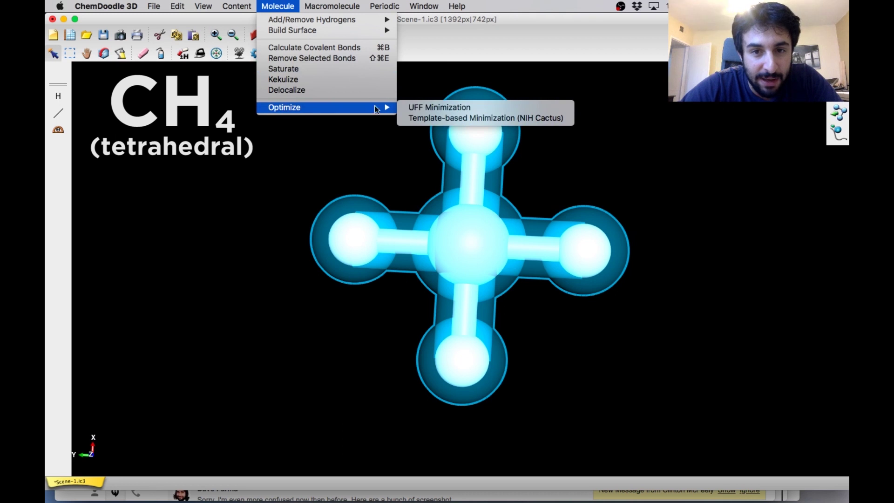
{"action": "left_click", "coordinate": [457, 121]}
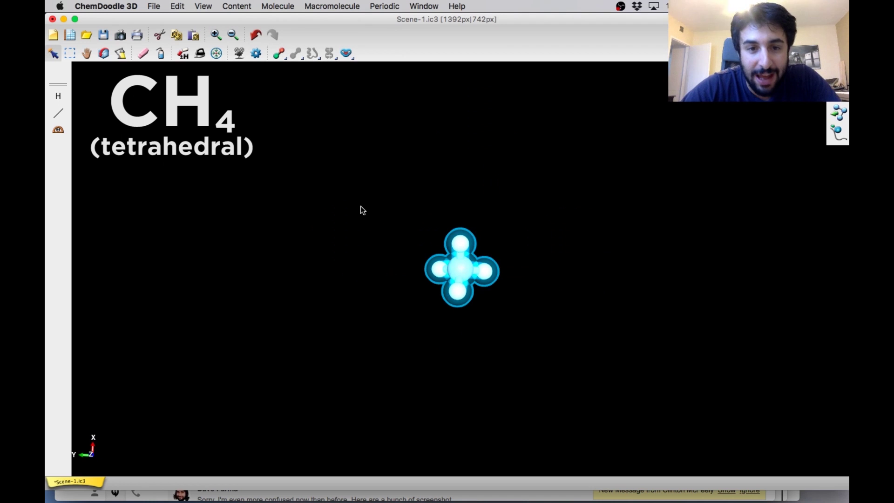
{"action": "left_click", "coordinate": [216, 35]}
{"action": "left_click", "coordinate": [216, 34]}
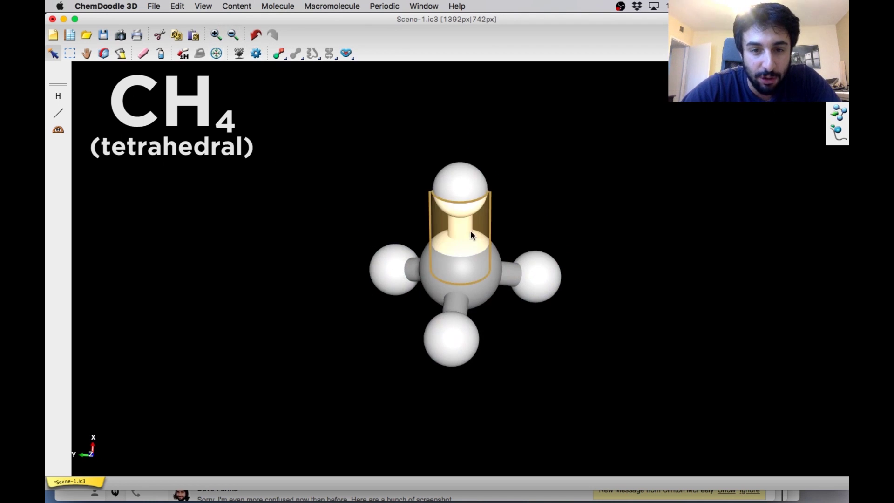
- Measure the H–C–H bond angle between methane's lower-left and lower-right hydrogens, and undo the measurement
{"action": "left_click", "coordinate": [103, 53]}
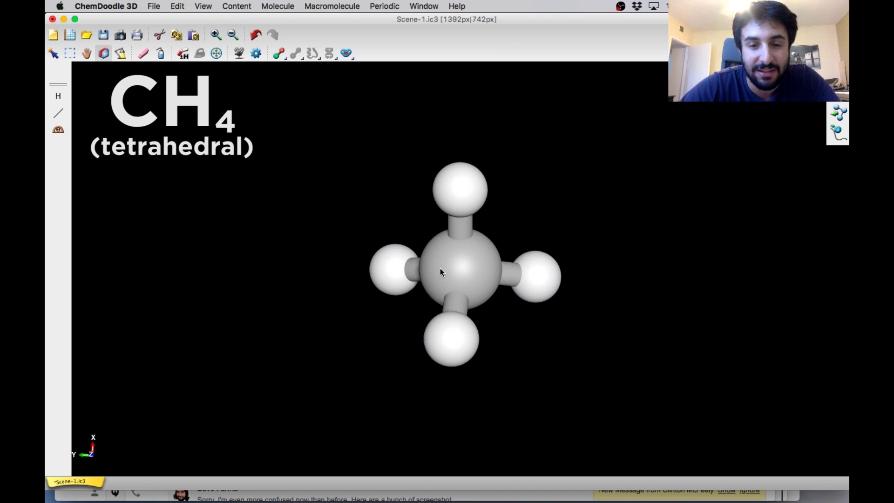
{"action": "left_click_drag", "start_coordinate": [464, 263], "coordinate": [804, 110]}
{"action": "left_click_drag", "start_coordinate": [459, 267], "coordinate": [561, 117]}
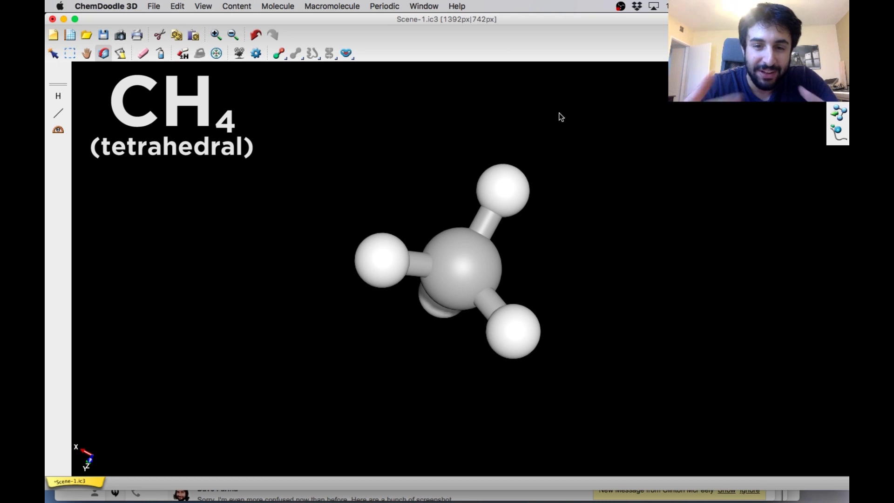
{"action": "left_click_drag", "start_coordinate": [460, 261], "coordinate": [498, 245]}
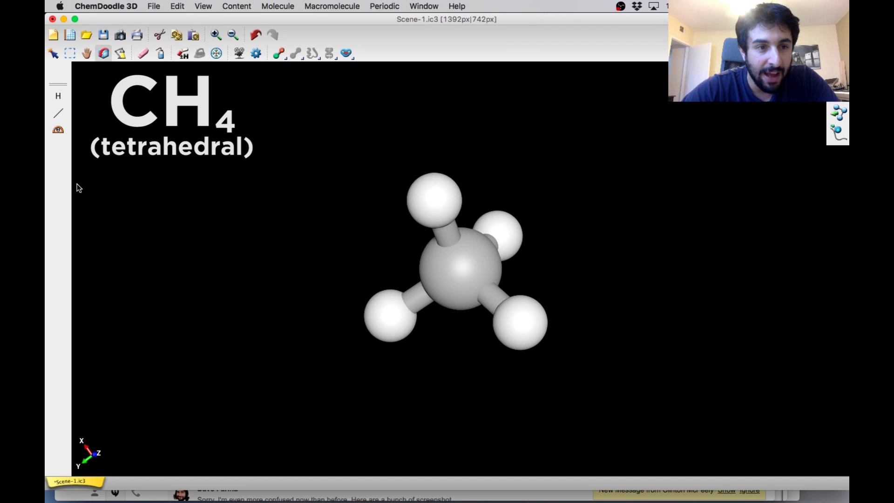
{"action": "left_click", "coordinate": [59, 133]}
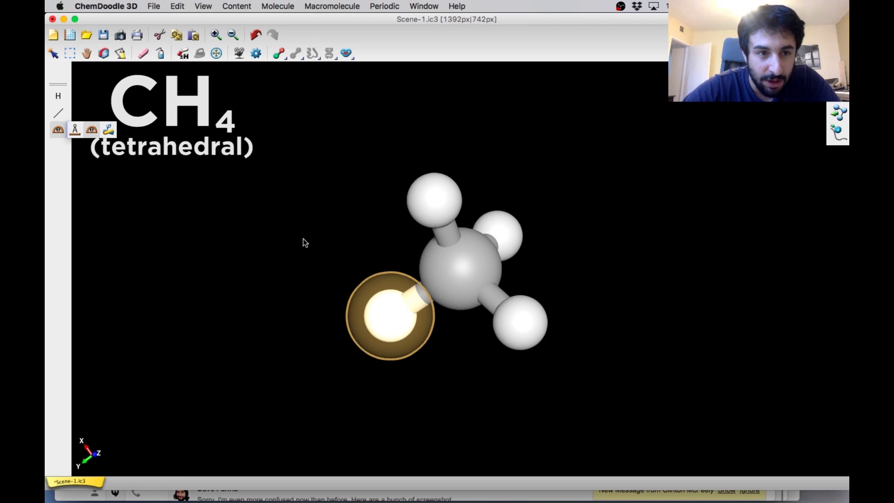
{"action": "left_click", "coordinate": [389, 311]}
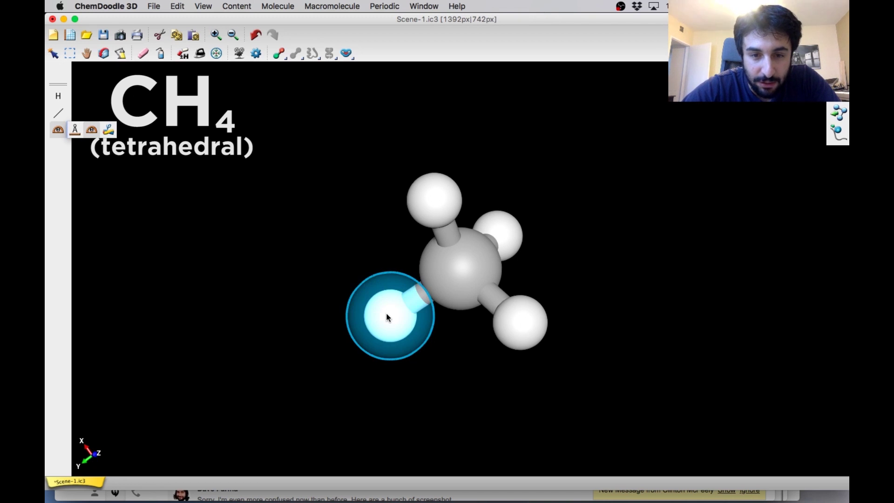
{"action": "left_click", "coordinate": [459, 274]}
{"action": "left_click", "coordinate": [521, 322]}
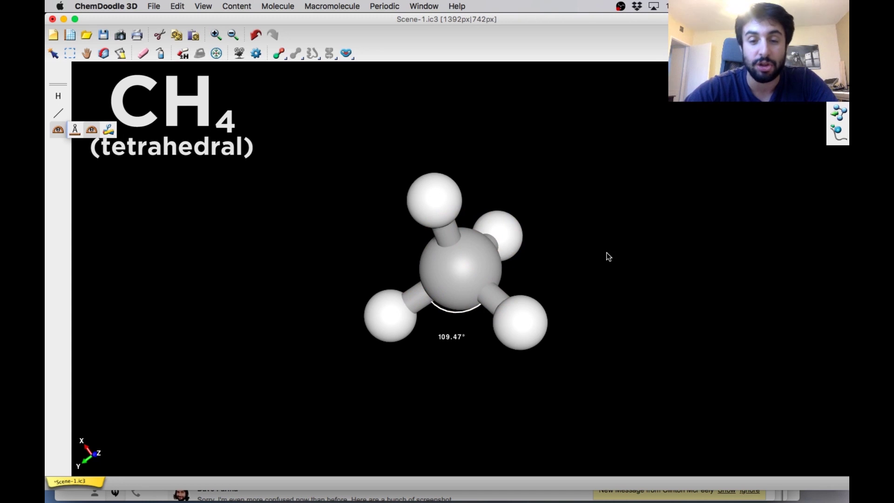
{"action": "key", "text": "super+z"}
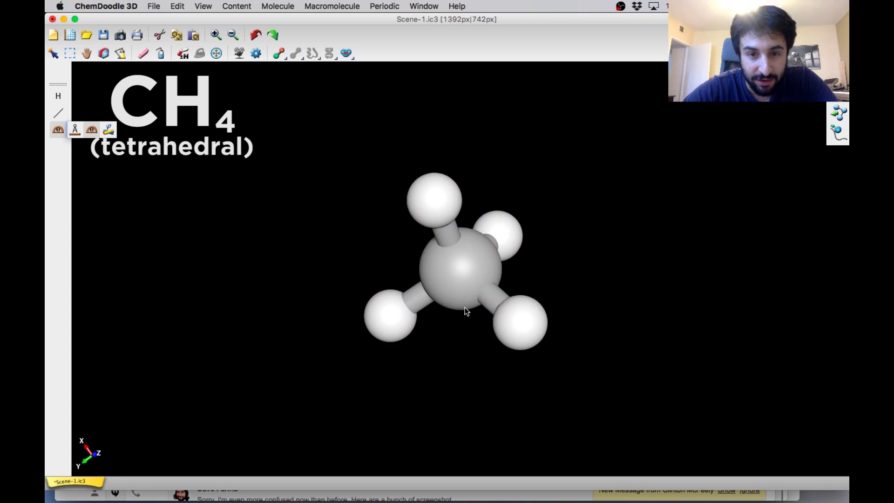
- Run the live energy minimization on the methane molecule, turn it off, and reposition the molecule in the scene
{"action": "left_click", "coordinate": [838, 132]}
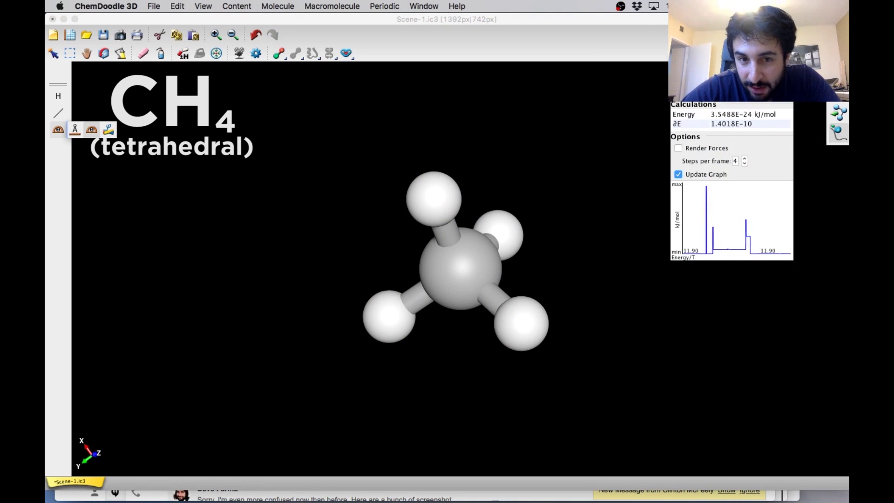
{"action": "left_click", "coordinate": [838, 133]}
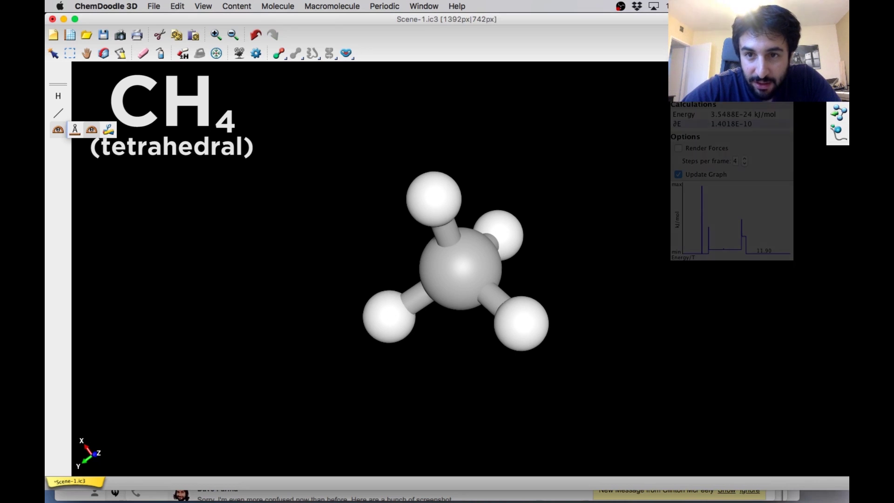
{"action": "left_click", "coordinate": [87, 53]}
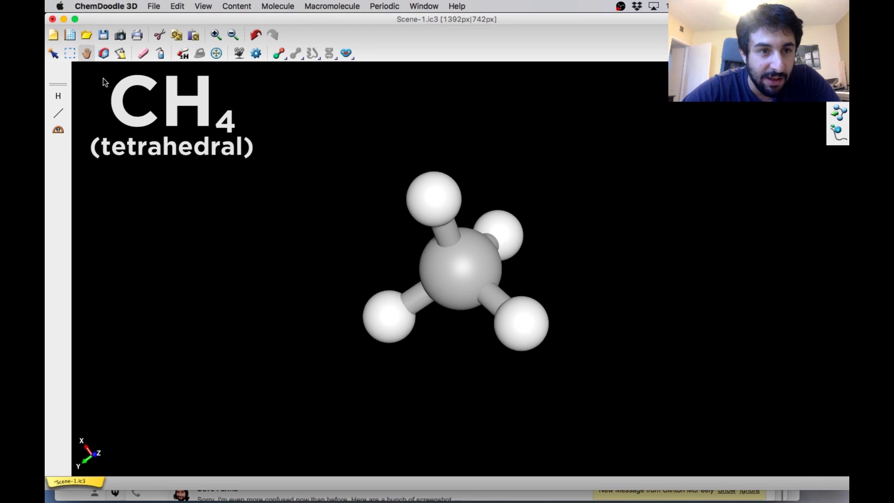
{"action": "left_click_drag", "start_coordinate": [450, 287], "coordinate": [573, 345]}
{"action": "left_click_drag", "start_coordinate": [717, 215], "coordinate": [381, 284]}
{"action": "left_click_drag", "start_coordinate": [481, 278], "coordinate": [486, 245]}
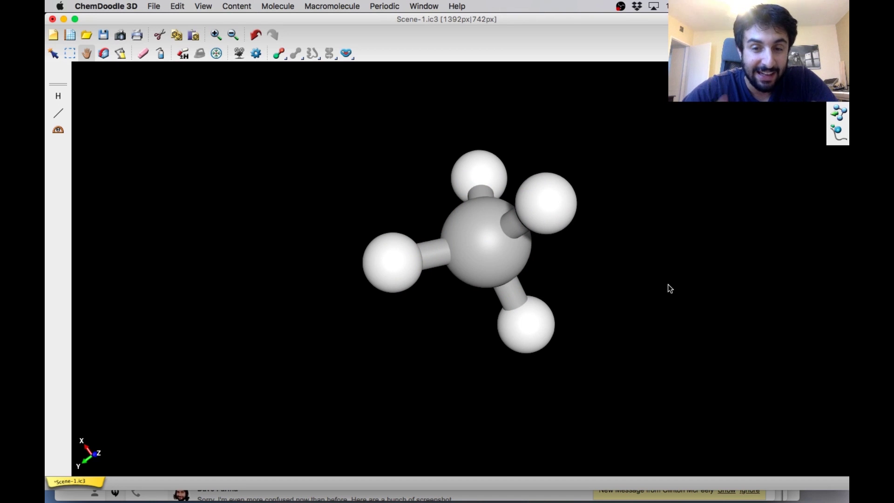
- Replace methane's central carbon with nitrogen and delete the upper-right hydrogen to make NH3
{"action": "left_click", "coordinate": [58, 97]}
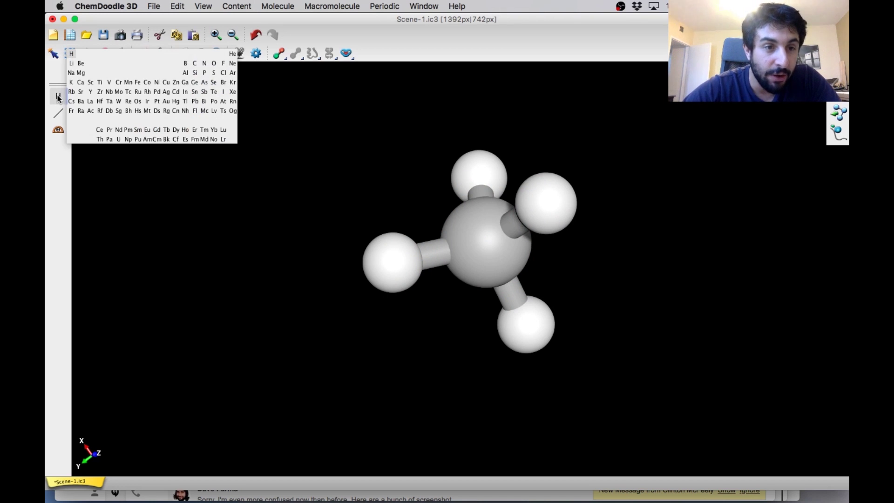
{"action": "left_click", "coordinate": [205, 63]}
{"action": "left_click", "coordinate": [491, 261]}
{"action": "left_click", "coordinate": [53, 53]}
{"action": "key", "text": "ctrl+a"}
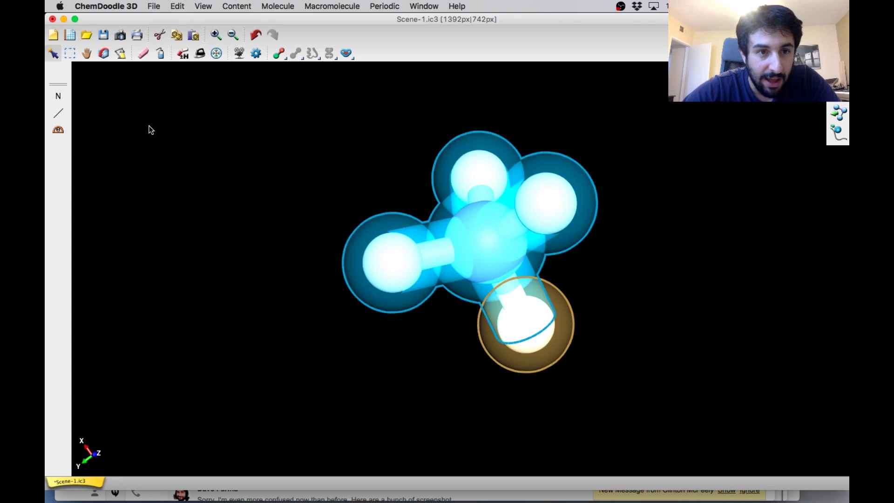
{"action": "left_click", "coordinate": [165, 67]}
{"action": "left_click", "coordinate": [143, 53]}
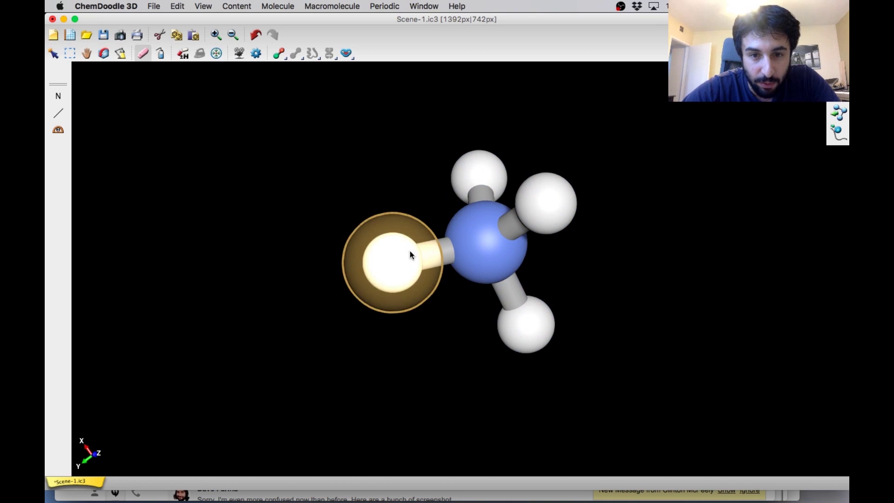
{"action": "left_click", "coordinate": [524, 216]}
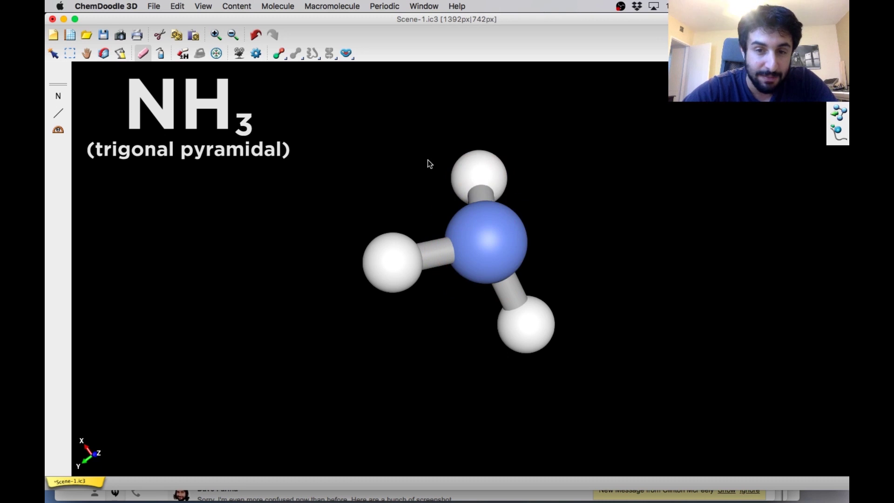
- Optimize the whole NH3 molecule with Template-based Minimization (NIH Cactus) and refine it with the live energy minimization
{"action": "double_click", "coordinate": [53, 54]}
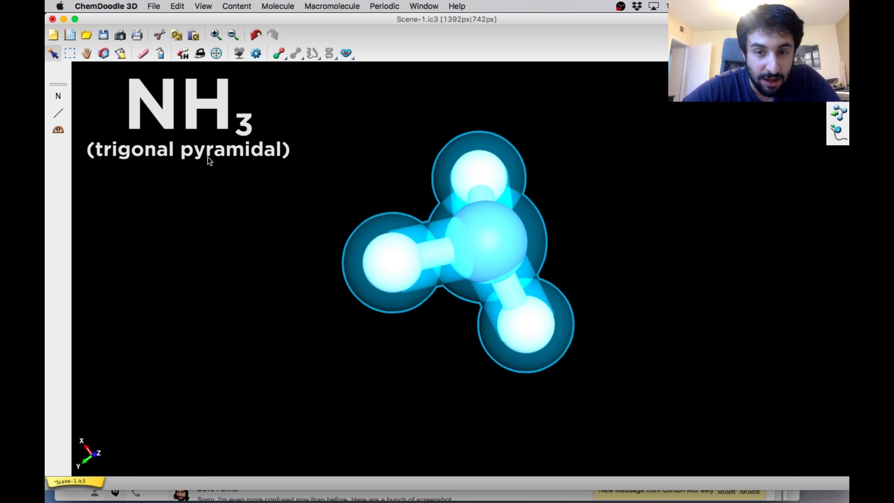
{"action": "left_click", "coordinate": [280, 4]}
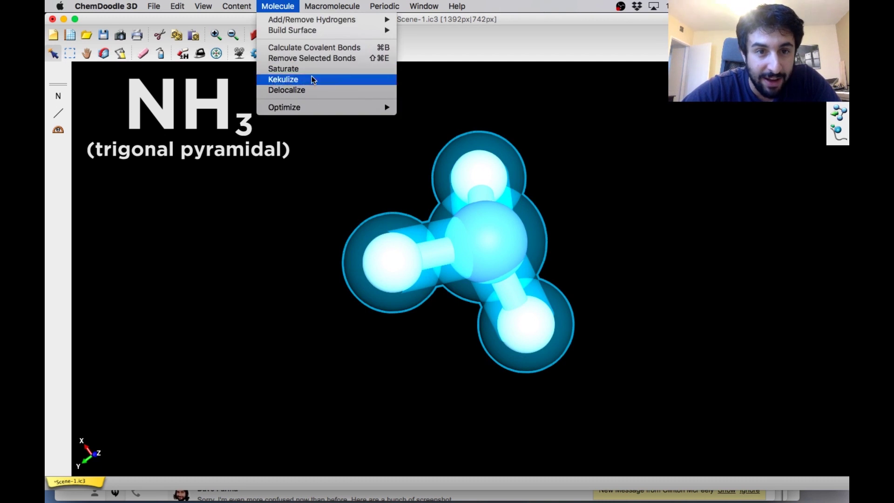
{"action": "mouse_move", "coordinate": [331, 107]}
{"action": "left_click", "coordinate": [447, 117]}
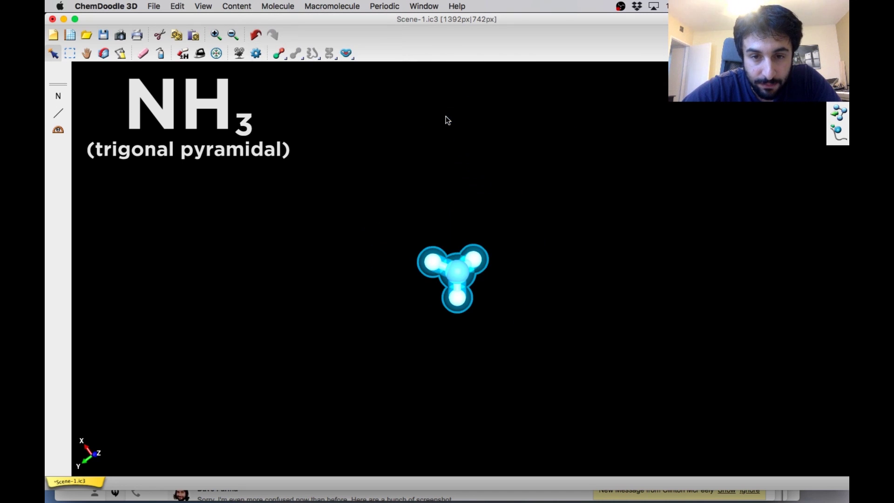
{"action": "left_click", "coordinate": [219, 36]}
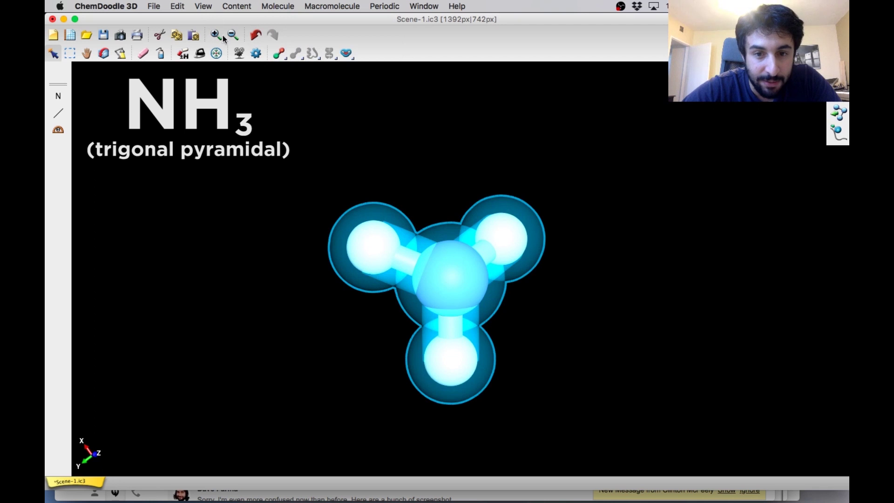
{"action": "left_click", "coordinate": [554, 182]}
{"action": "left_click", "coordinate": [838, 133]}
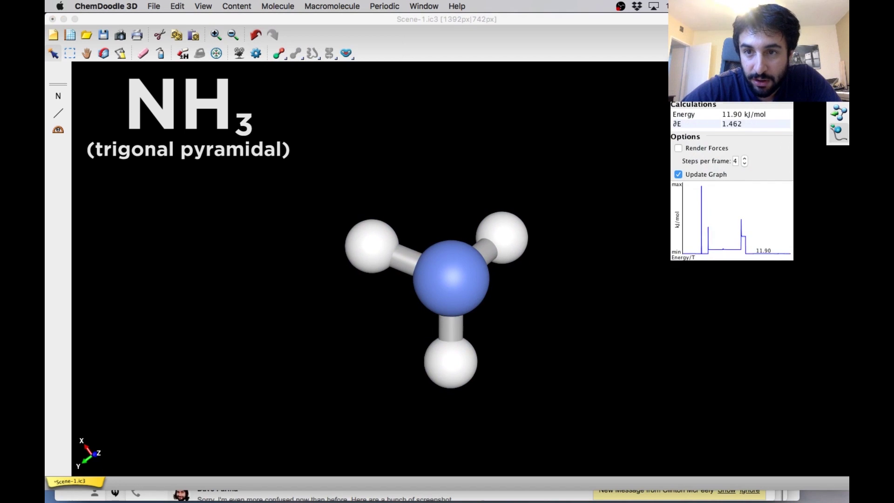
{"action": "left_click", "coordinate": [838, 133]}
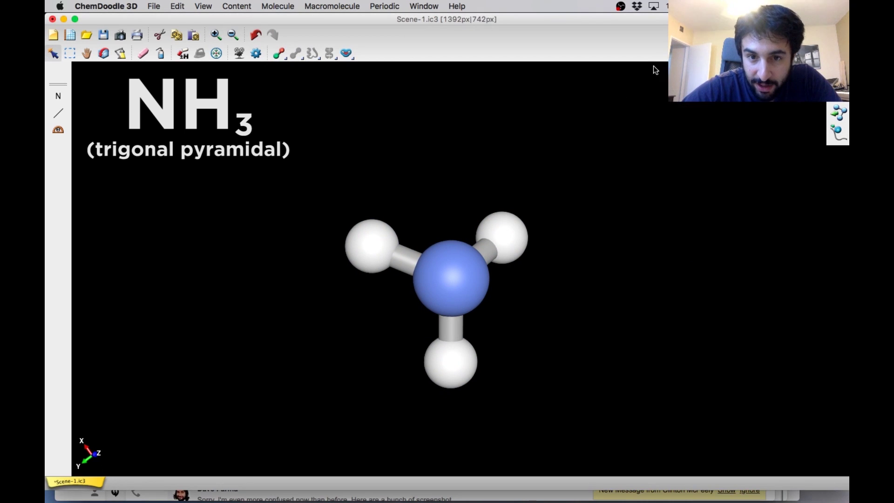
- Measure the H–N–H bond angle in NH3 between the left and front hydrogens, and undo the measurement
{"action": "left_click", "coordinate": [106, 53]}
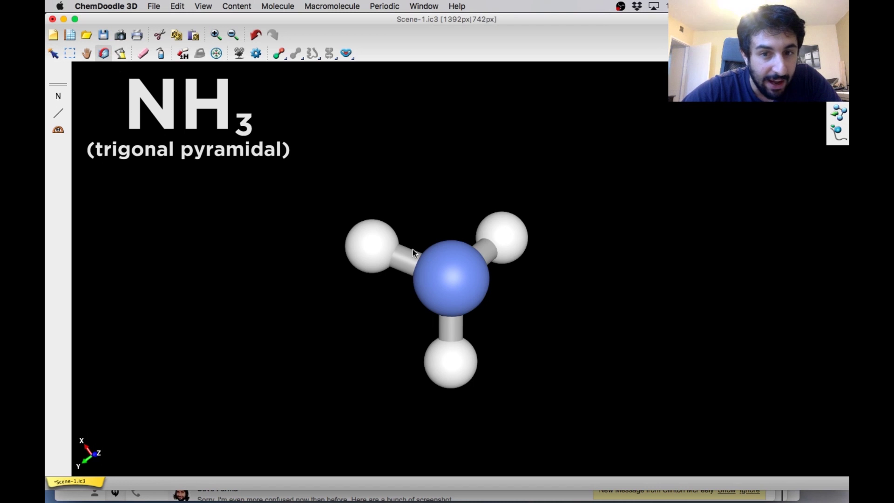
{"action": "mouse_move", "coordinate": [460, 258]}
{"action": "left_mouse_down"}
{"action": "mouse_move", "coordinate": [522, 180]}
{"action": "mouse_move", "coordinate": [554, 160]}
{"action": "mouse_move", "coordinate": [622, 232]}
{"action": "mouse_move", "coordinate": [589, 276]}
{"action": "mouse_move", "coordinate": [502, 252]}
{"action": "mouse_move", "coordinate": [432, 200]}
{"action": "mouse_move", "coordinate": [343, 191]}
{"action": "mouse_move", "coordinate": [338, 282]}
{"action": "mouse_move", "coordinate": [328, 295]}
{"action": "mouse_move", "coordinate": [271, 289]}
{"action": "mouse_move", "coordinate": [352, 301]}
{"action": "mouse_move", "coordinate": [455, 258]}
{"action": "left_mouse_up"}
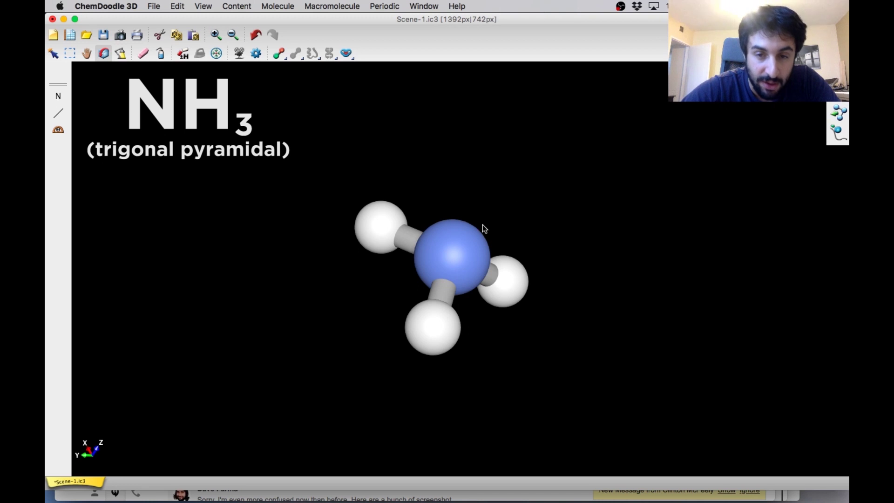
{"action": "left_click_drag", "start_coordinate": [454, 245], "coordinate": [110, 13]}
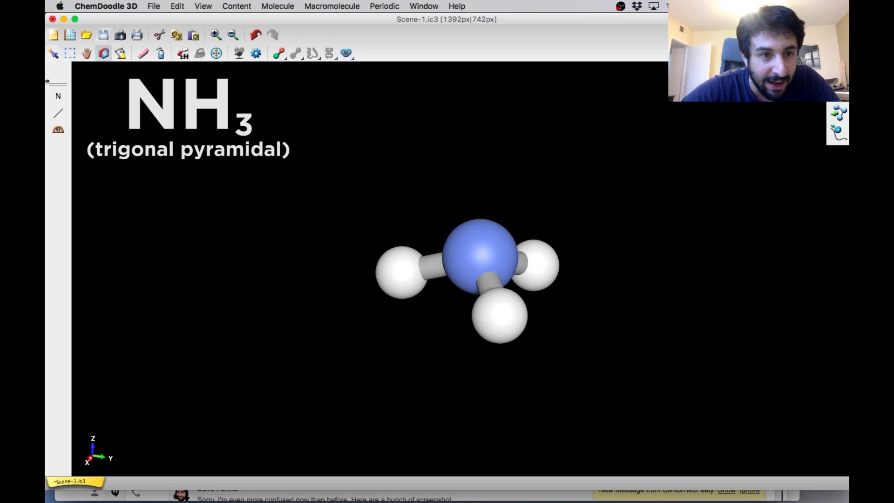
{"action": "left_click", "coordinate": [58, 130]}
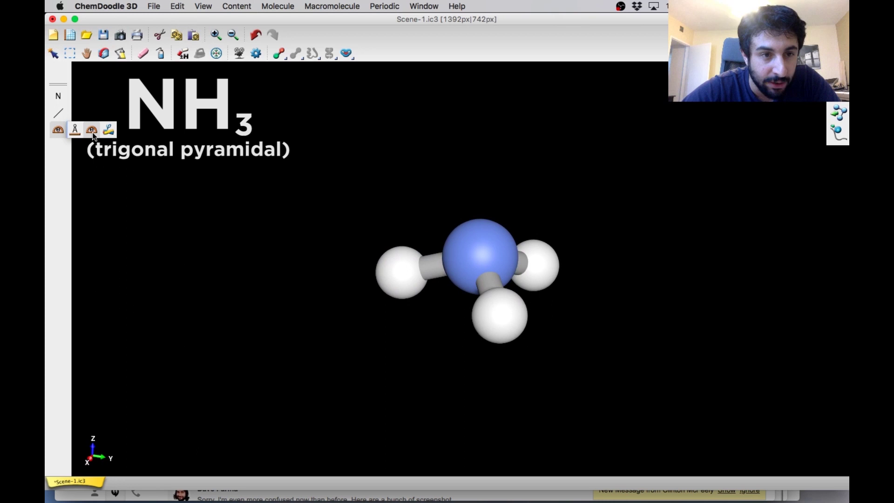
{"action": "left_click", "coordinate": [382, 278]}
{"action": "left_click", "coordinate": [475, 258]}
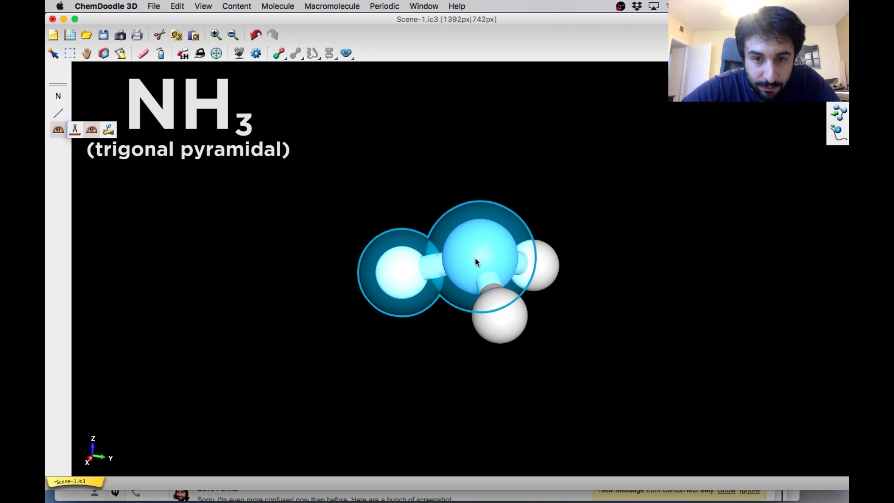
{"action": "left_click", "coordinate": [497, 325]}
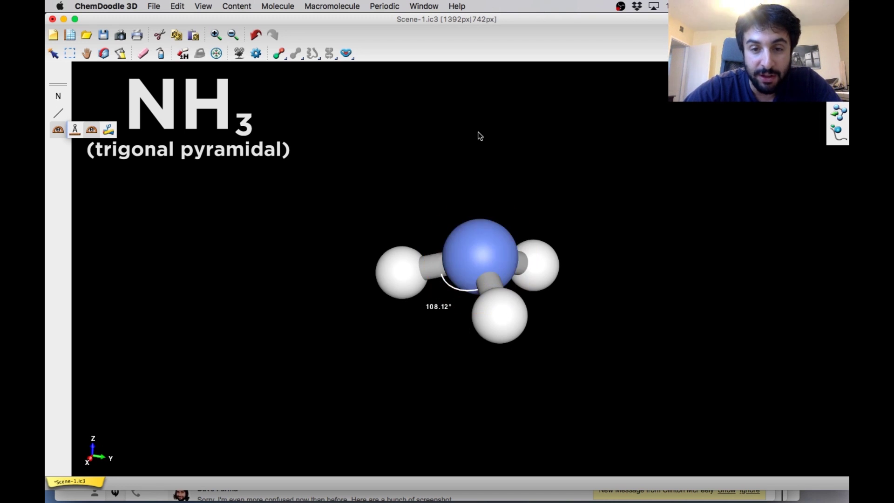
{"action": "key", "text": "super+z"}
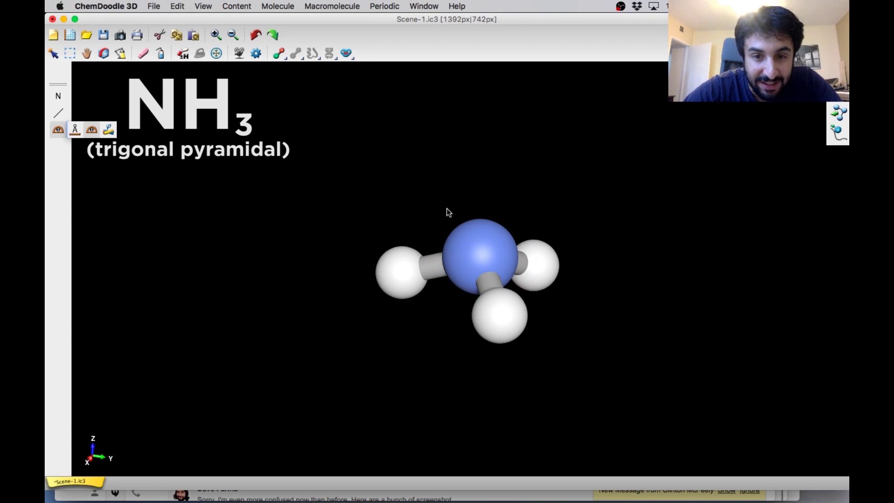
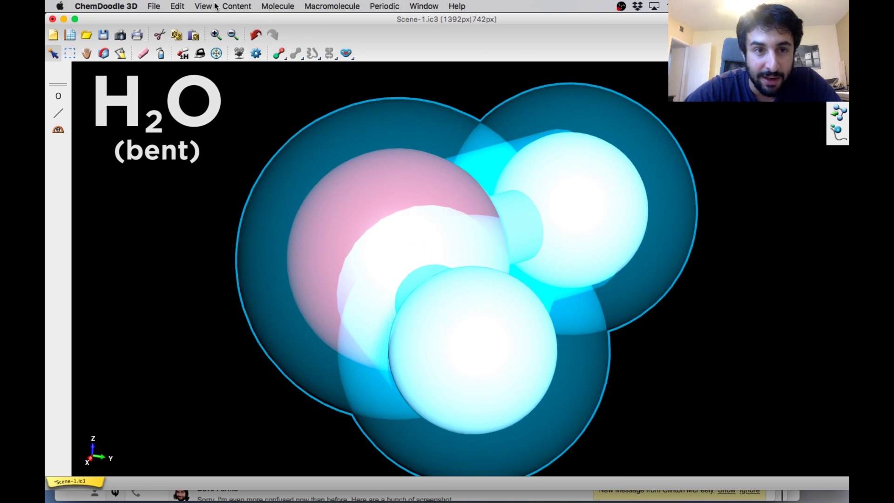
- Run the live energy minimization on the water molecule, move it up in the scene and turn it with both hydrogens pointing down
{"action": "left_click", "coordinate": [232, 34]}
{"action": "left_click", "coordinate": [703, 195]}
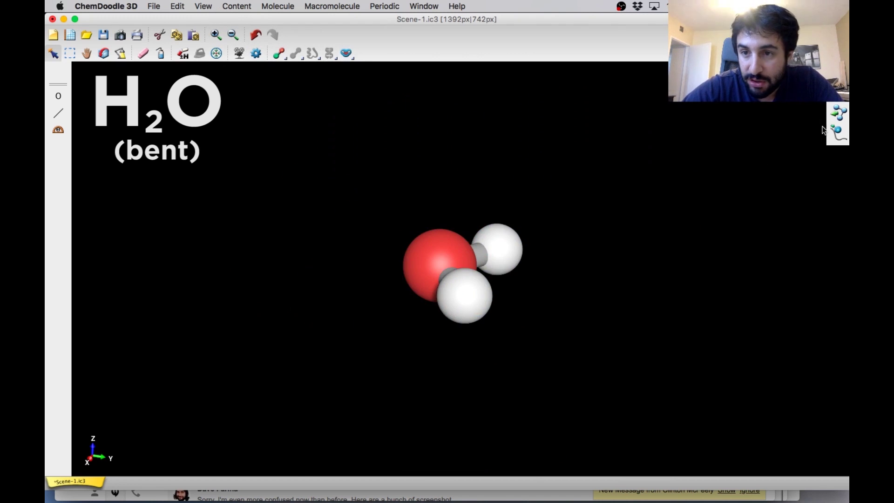
{"action": "left_click", "coordinate": [838, 133]}
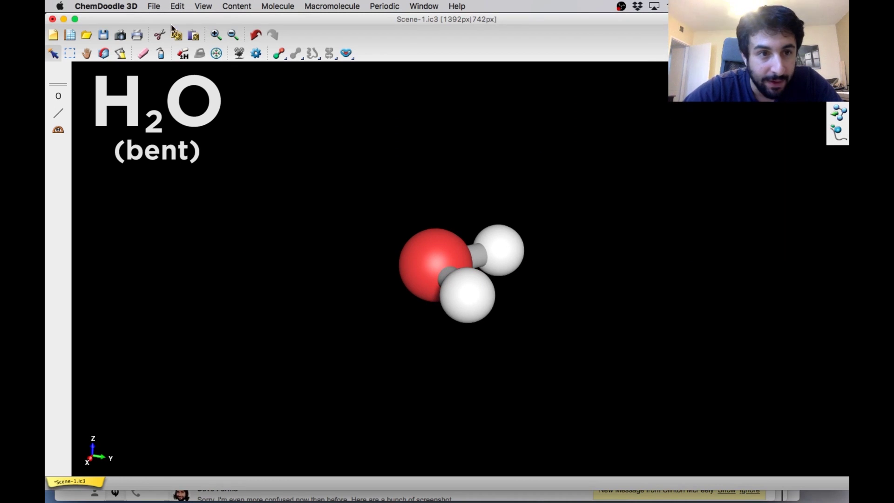
{"action": "left_click", "coordinate": [87, 53]}
{"action": "left_click_drag", "start_coordinate": [454, 264], "coordinate": [524, 191]}
{"action": "left_click", "coordinate": [103, 53]}
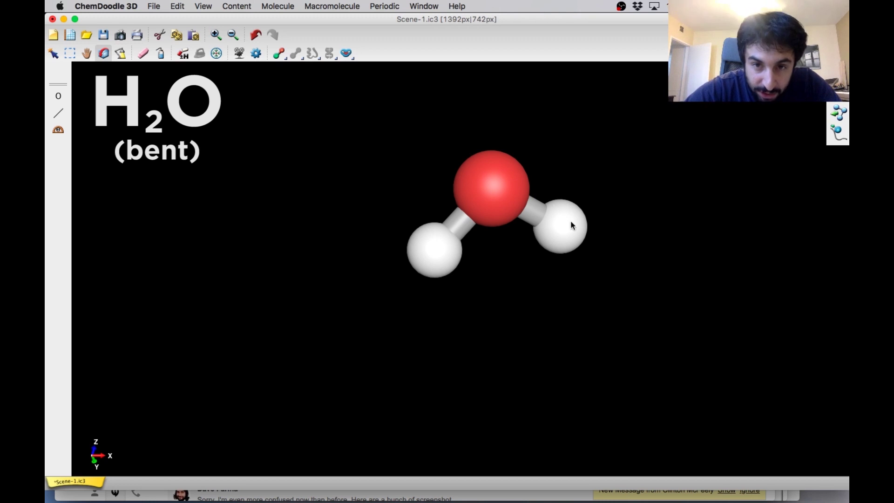
- Measure the H–O–H bond angle in the water molecule
{"action": "left_click", "coordinate": [56, 131]}
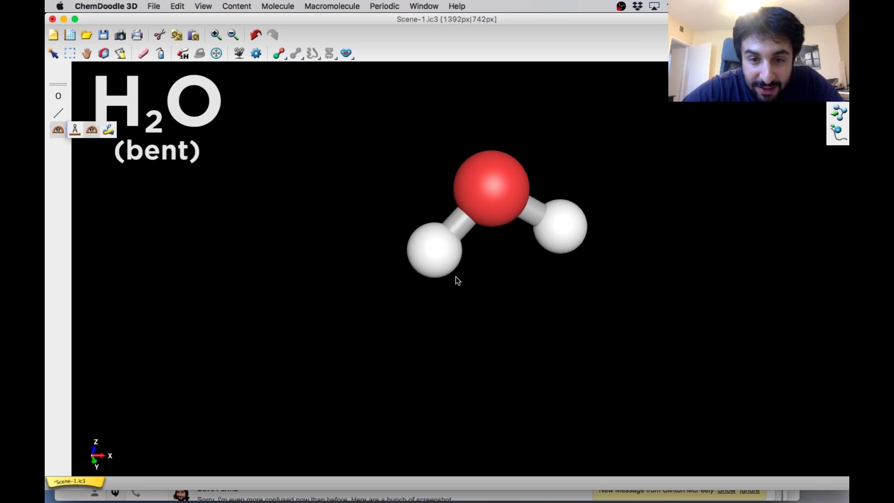
{"action": "left_click", "coordinate": [441, 259]}
{"action": "left_click", "coordinate": [502, 198]}
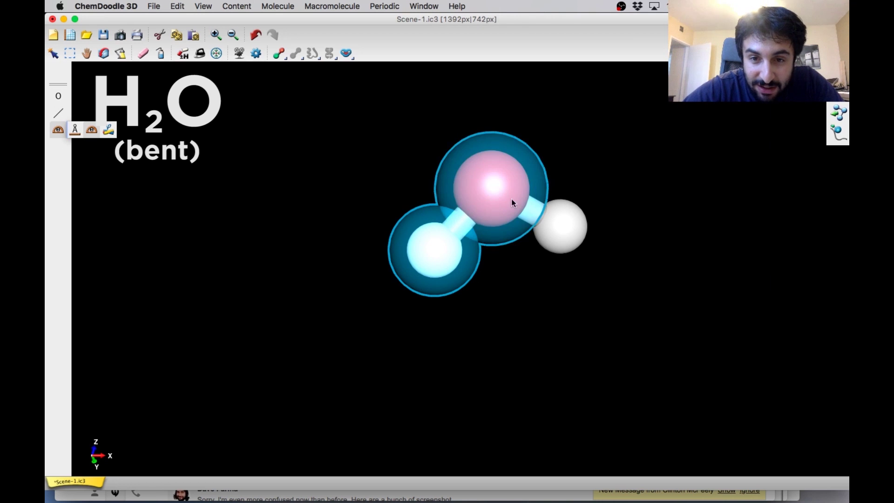
{"action": "left_click", "coordinate": [569, 237]}
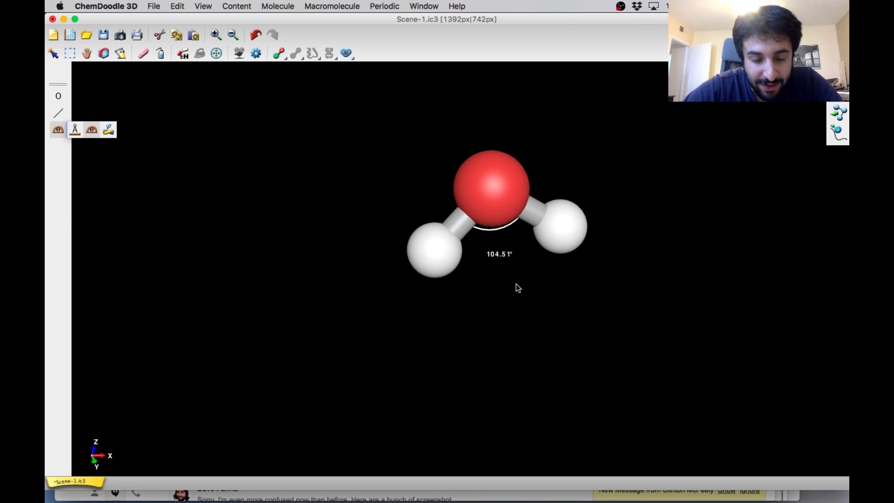
- Delete the whole water molecule with its angle measurement and place a single phosphorus atom in the empty scene
{"action": "key", "text": "super+a"}
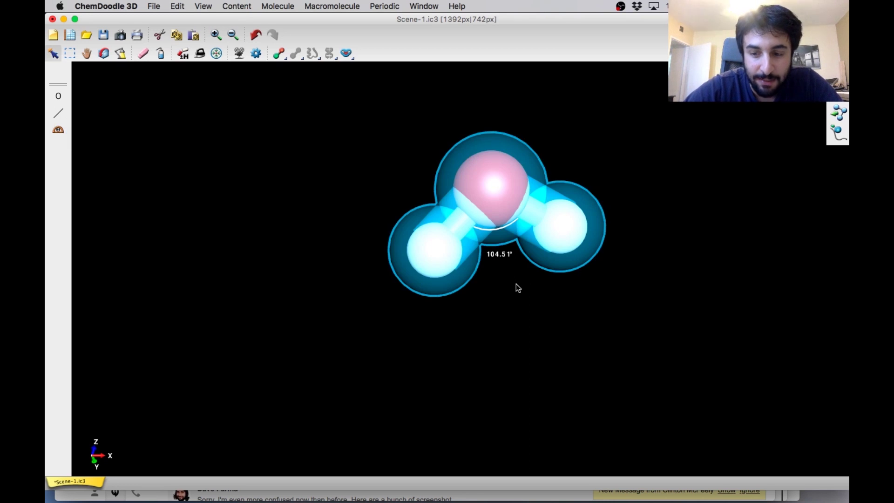
{"action": "key", "text": "Delete"}
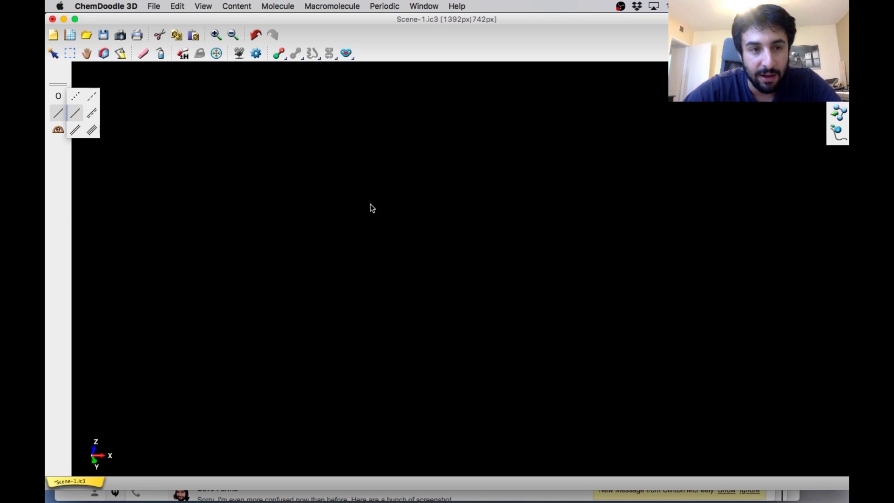
{"action": "left_click", "coordinate": [60, 97]}
{"action": "key", "text": "p"}
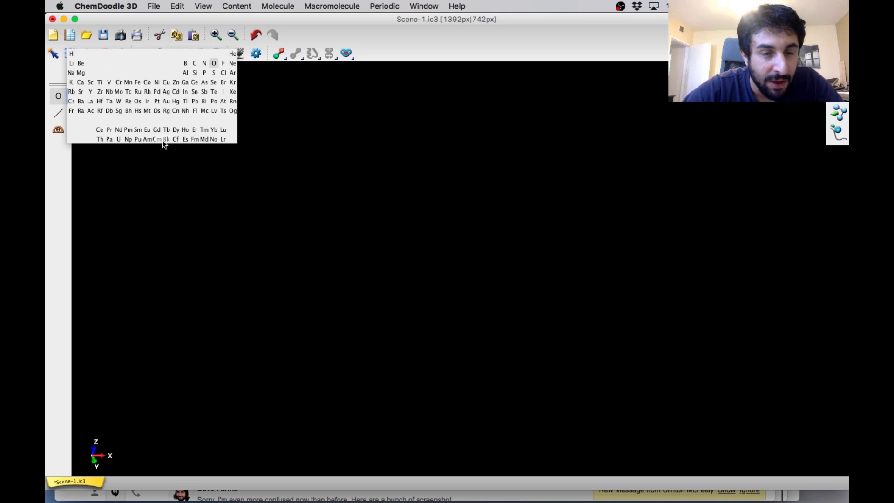
{"action": "left_click", "coordinate": [458, 310]}
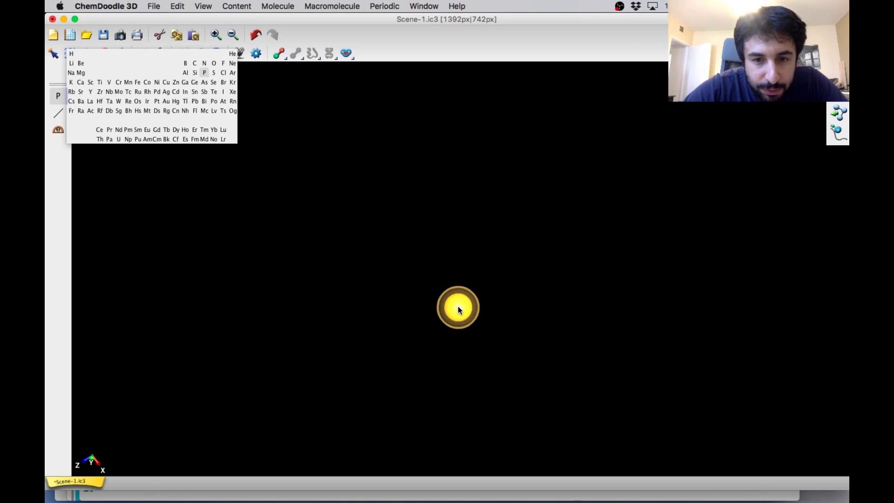
- Bond five chlorine atoms to the phosphorus atom, spread out around it, to make PCl5
{"action": "left_click", "coordinate": [222, 74]}
{"action": "left_click_drag", "start_coordinate": [461, 305], "coordinate": [545, 303]}
{"action": "left_click_drag", "start_coordinate": [458, 303], "coordinate": [456, 248]}
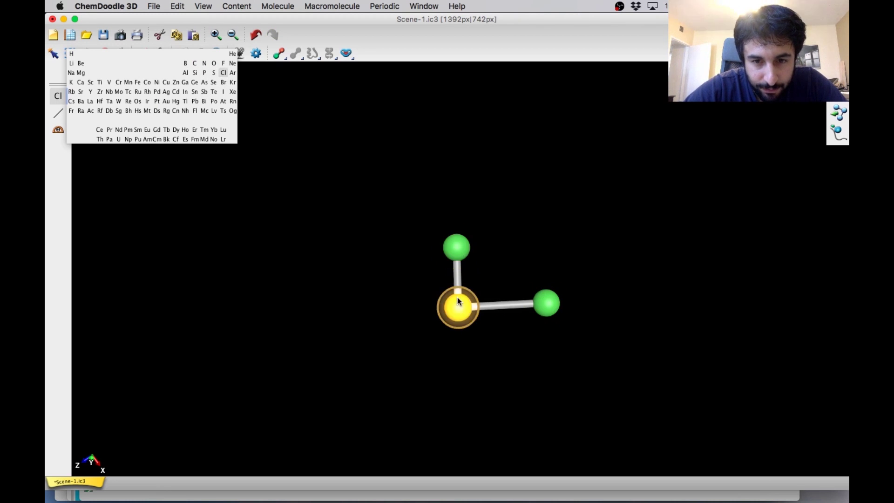
{"action": "left_click_drag", "start_coordinate": [458, 302], "coordinate": [418, 347]}
{"action": "left_click_drag", "start_coordinate": [460, 308], "coordinate": [506, 346]}
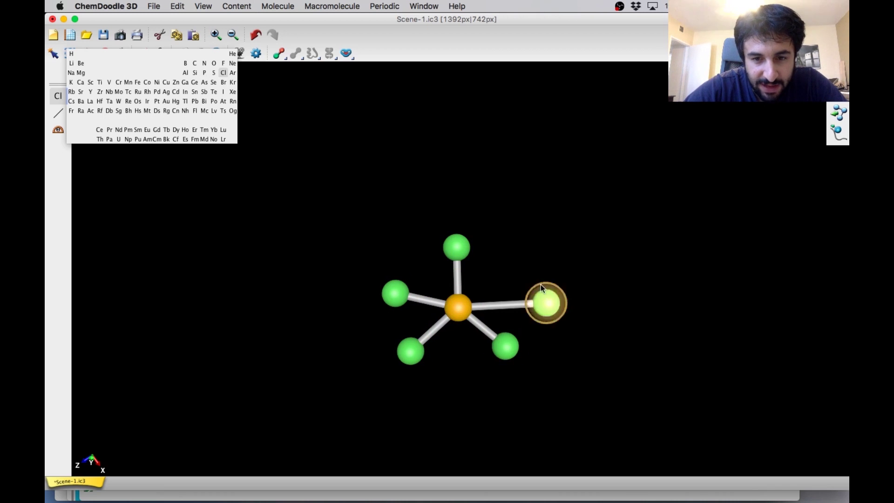
- Optimize the whole PCl5 molecule with Template-based Minimization and clear the selection
{"action": "key", "text": "super+a"}
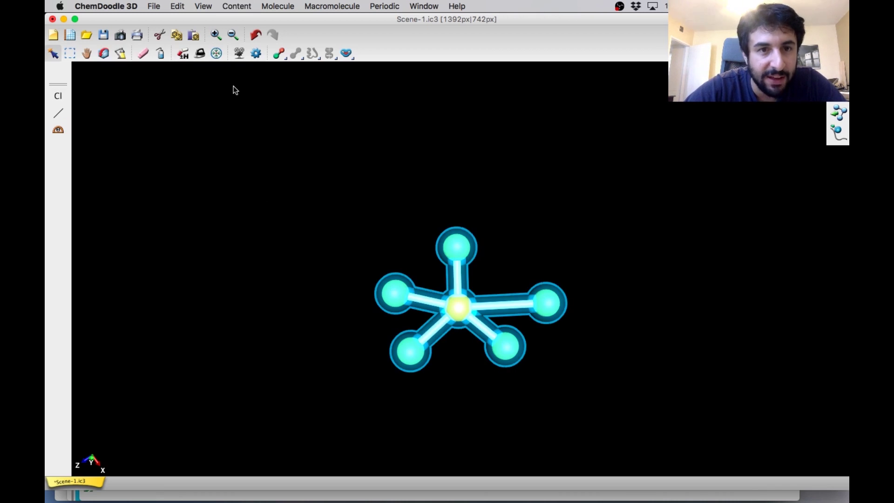
{"action": "left_click", "coordinate": [280, 6]}
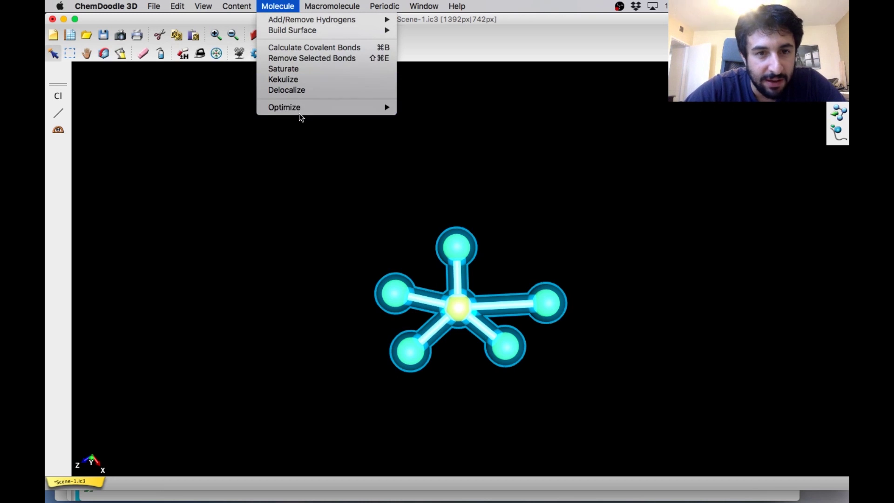
{"action": "mouse_move", "coordinate": [363, 108]}
{"action": "left_click", "coordinate": [417, 119]}
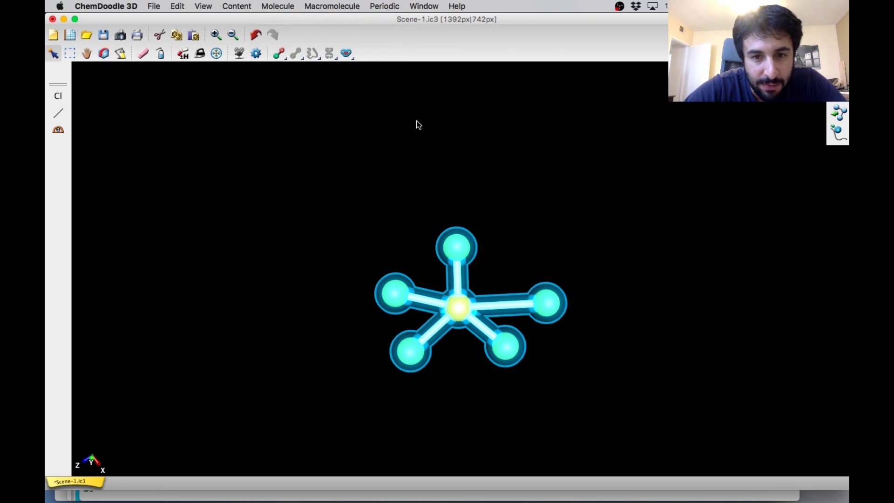
{"action": "left_click", "coordinate": [368, 143]}
- Examine the shape of PCl5 up close from several angles, comparing its axial and equatorial chlorines
{"action": "left_click", "coordinate": [217, 36]}
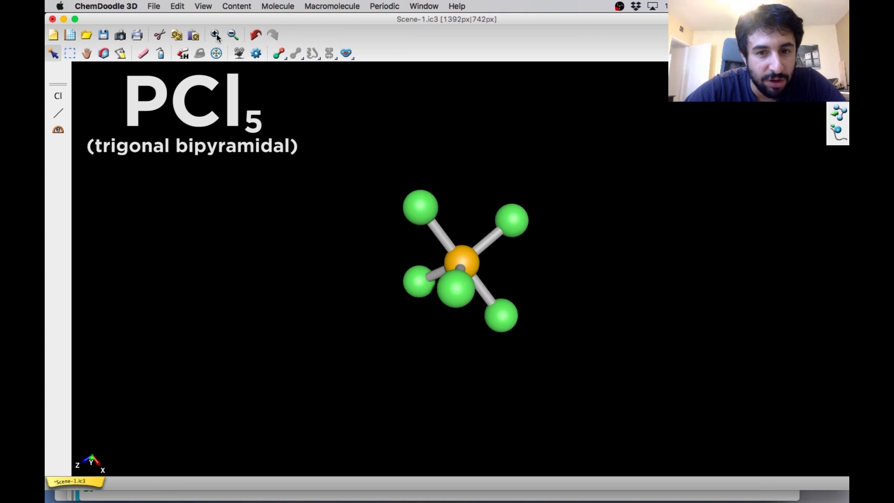
{"action": "left_click", "coordinate": [218, 36]}
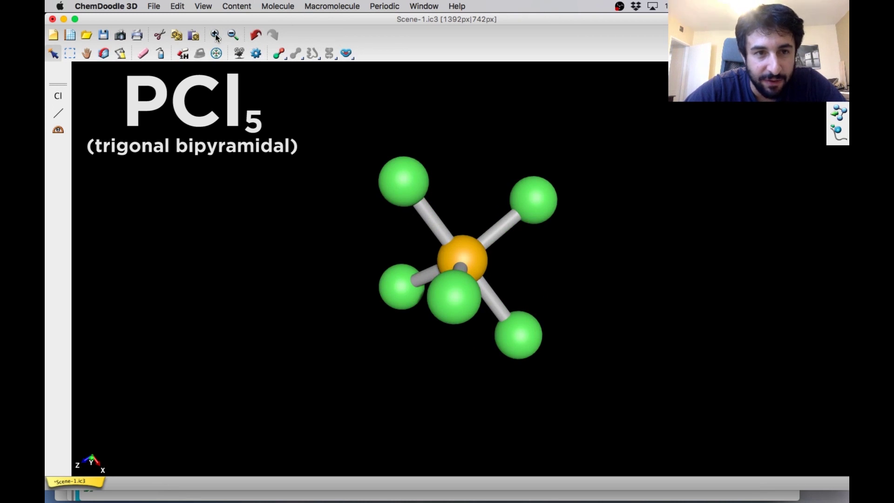
{"action": "left_click", "coordinate": [108, 54]}
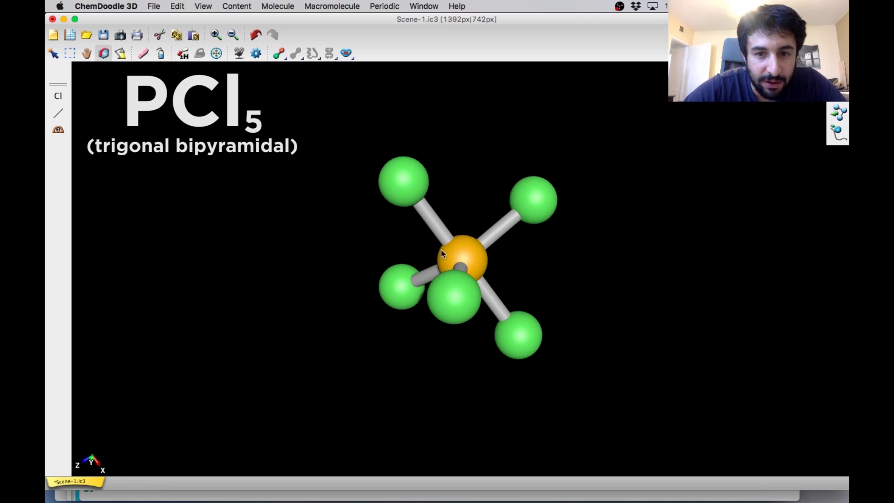
{"action": "left_click_drag", "start_coordinate": [452, 244], "coordinate": [843, 214]}
{"action": "mouse_move", "coordinate": [483, 261]}
{"action": "left_mouse_down"}
{"action": "mouse_move", "coordinate": [535, 262]}
{"action": "mouse_move", "coordinate": [507, 269]}
{"action": "mouse_move", "coordinate": [466, 261]}
{"action": "left_mouse_up"}
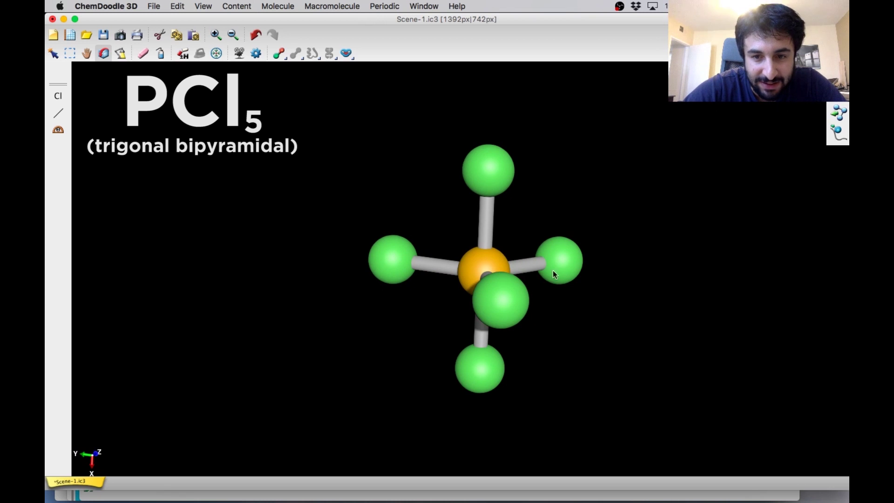
{"action": "left_click_drag", "start_coordinate": [389, 263], "coordinate": [574, 317]}
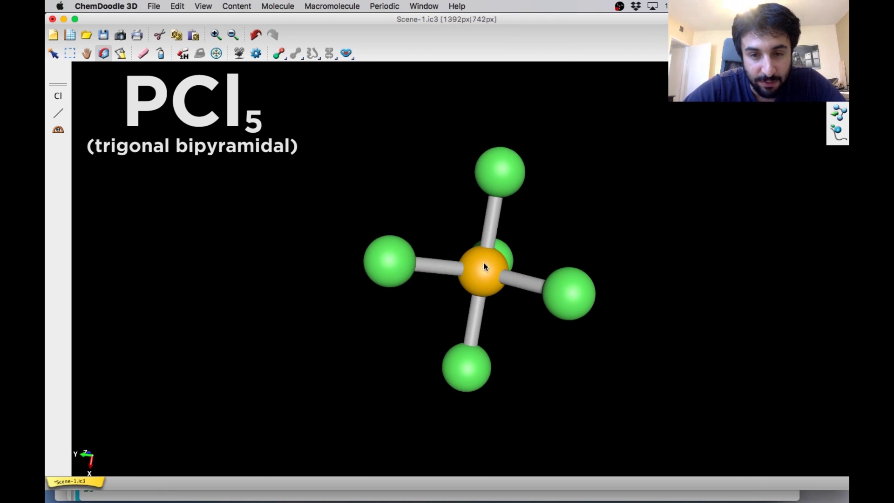
{"action": "left_click_drag", "start_coordinate": [357, 264], "coordinate": [465, 178]}
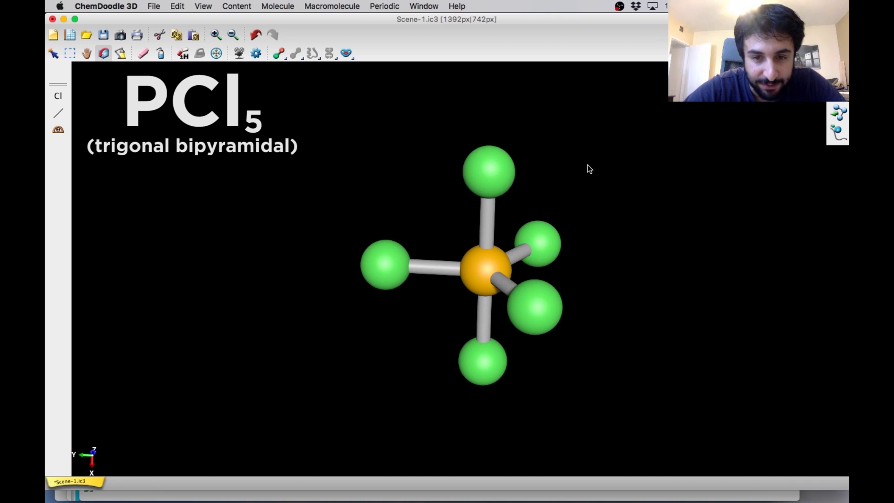
- Measure the Cl–P–Cl angle between the left equatorial and lower axial chlorines, and undo the measurement
{"action": "left_click", "coordinate": [54, 131]}
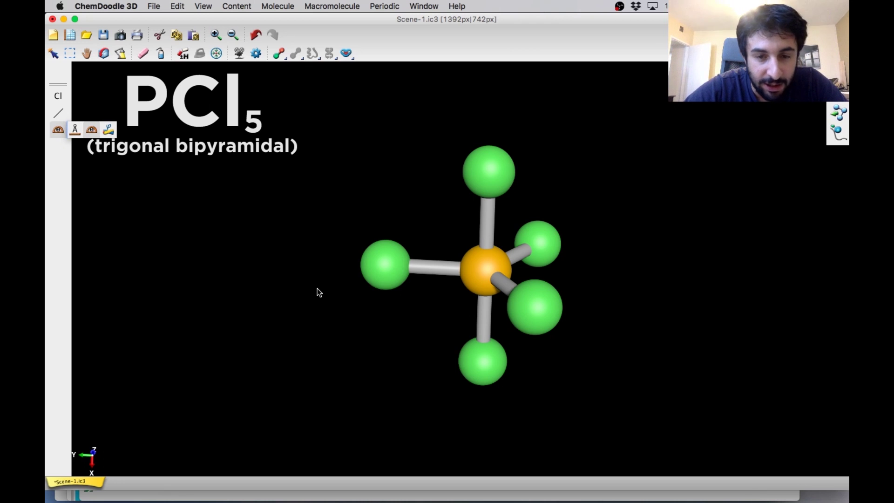
{"action": "left_click", "coordinate": [370, 269]}
{"action": "left_click", "coordinate": [471, 270]}
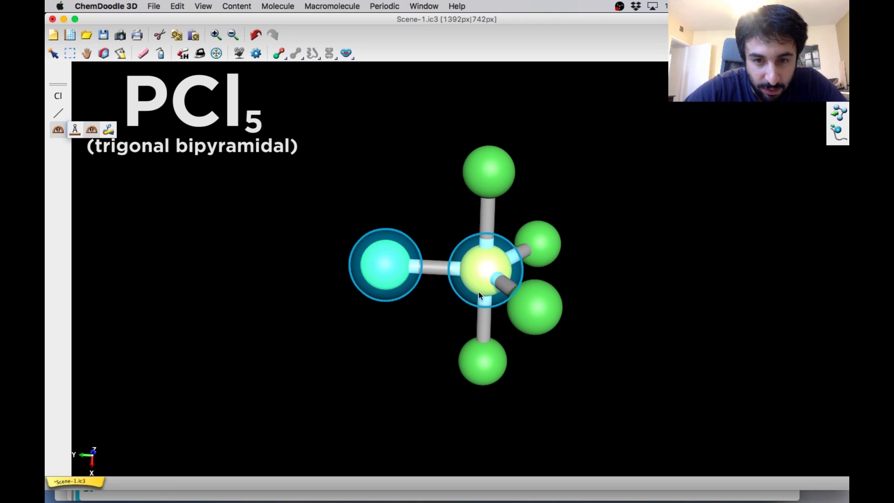
{"action": "left_click", "coordinate": [475, 361]}
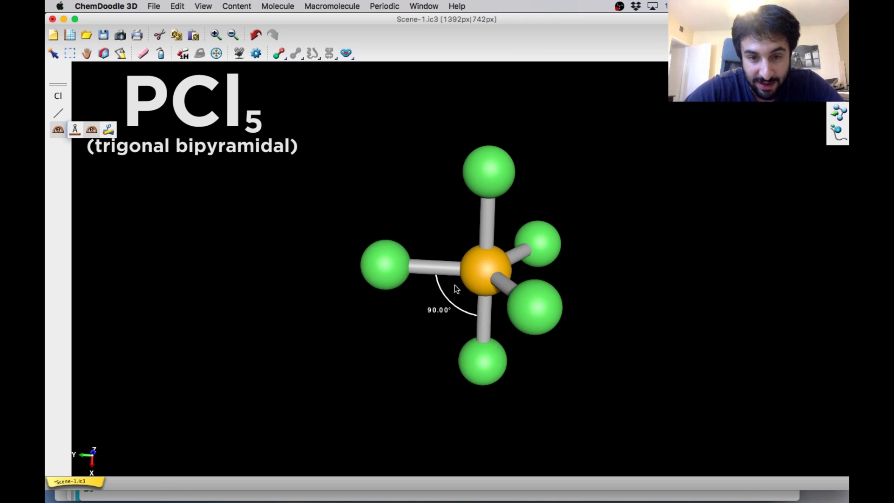
{"action": "key", "text": "super+z"}
- Measure the Cl–P–Cl angle between the left and front equatorial chlorines, and undo the measurement
{"action": "left_click", "coordinate": [382, 260]}
{"action": "left_click", "coordinate": [489, 265]}
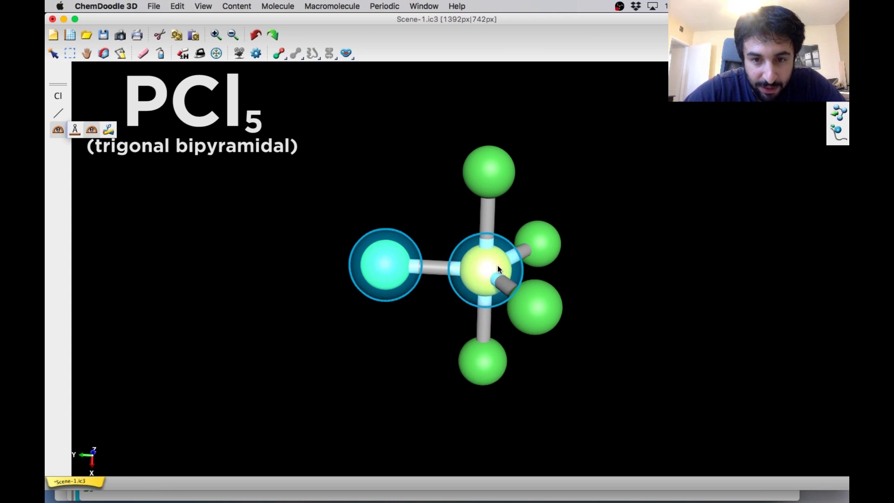
{"action": "left_click", "coordinate": [537, 311]}
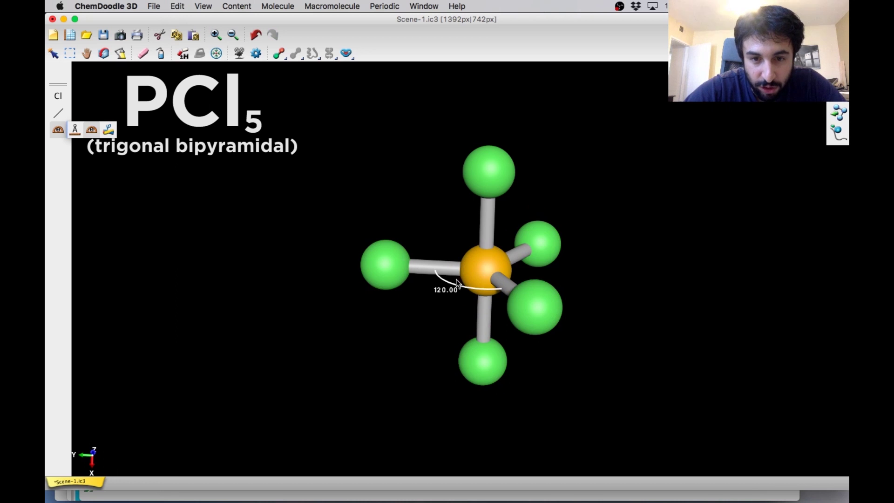
{"action": "key", "text": "super+z"}
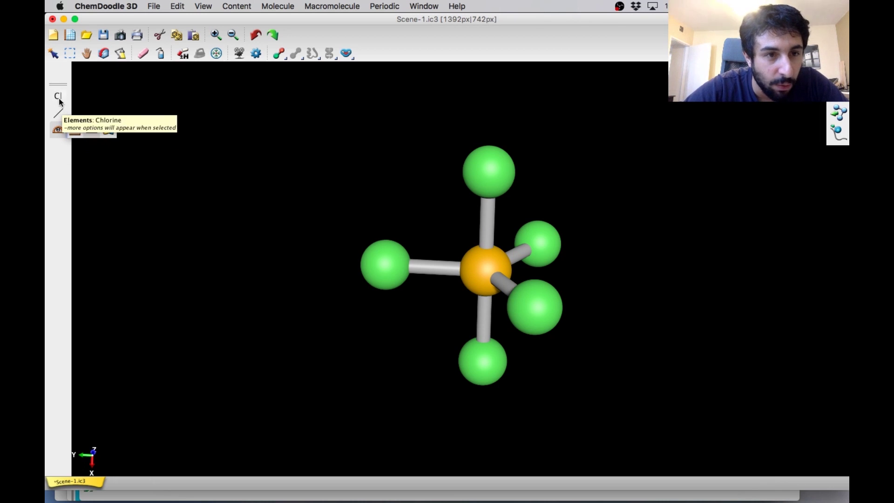
- Erase the left equatorial chlorine from PCl5 and replace the central phosphorus with sulfur
{"action": "left_click", "coordinate": [143, 53]}
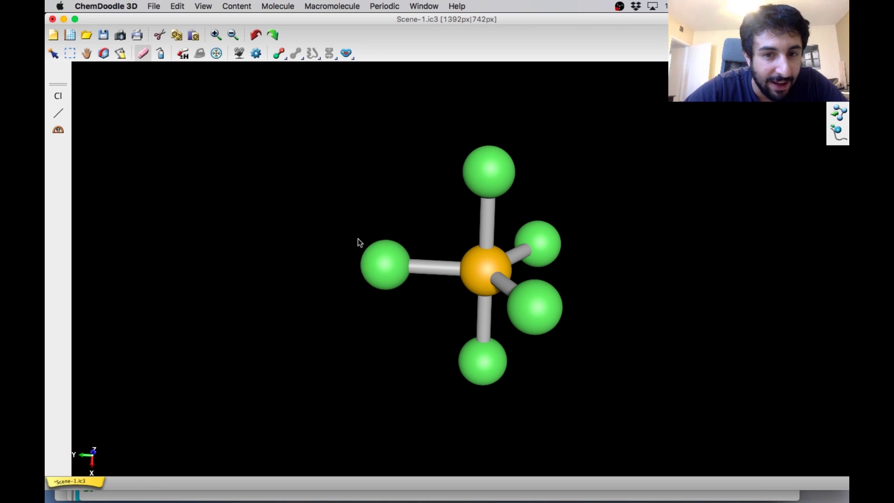
{"action": "left_click", "coordinate": [378, 257]}
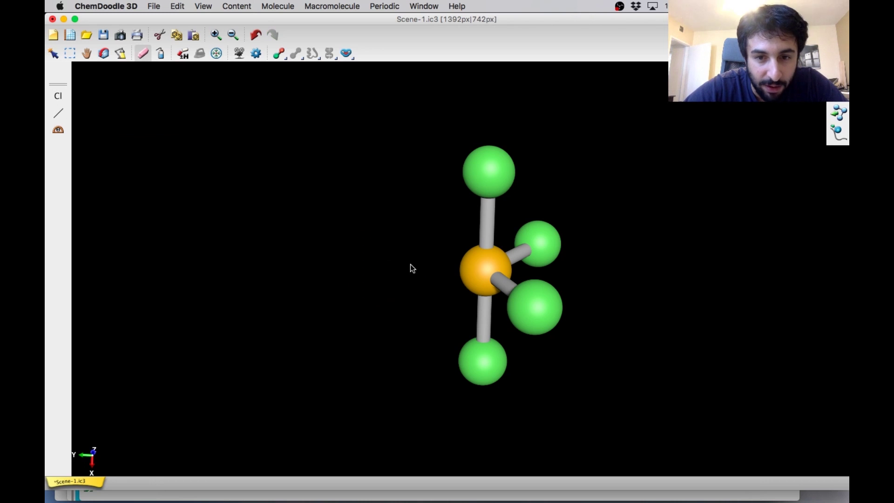
{"action": "left_click", "coordinate": [57, 96]}
{"action": "left_click", "coordinate": [214, 73]}
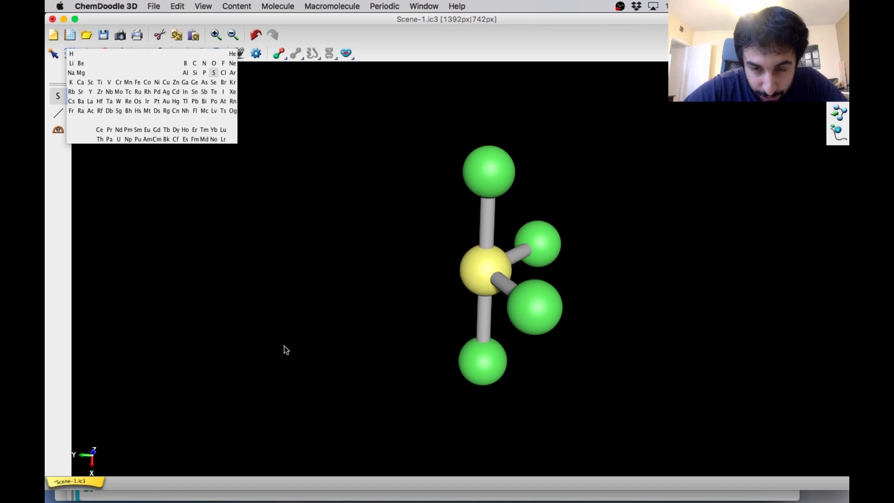
- Replace the four remaining chlorine atoms with fluorine to make SF4
{"action": "left_click", "coordinate": [223, 63]}
{"action": "left_click", "coordinate": [475, 180]}
{"action": "left_click", "coordinate": [529, 241]}
{"action": "left_click", "coordinate": [539, 303]}
{"action": "left_click", "coordinate": [489, 361]}
- Optimize the whole SF4 molecule with Template-based Minimization
{"action": "left_click", "coordinate": [53, 53]}
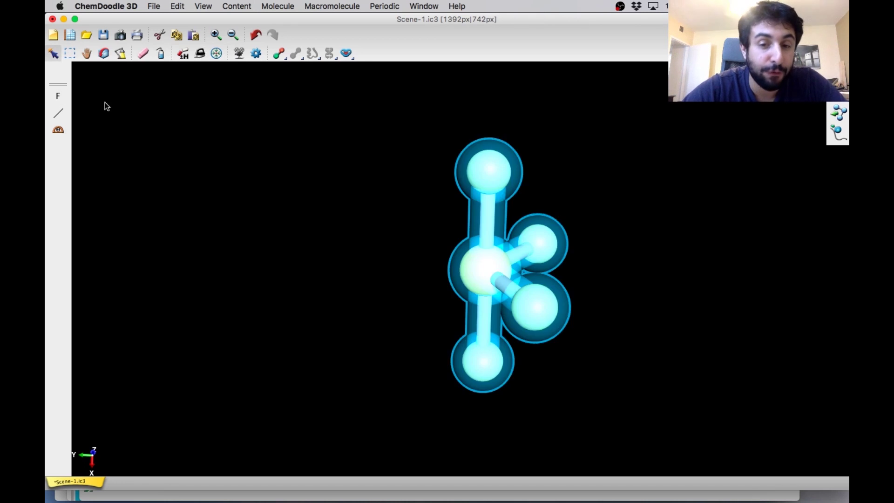
{"action": "key", "text": "super+shift+o"}
{"action": "left_click", "coordinate": [278, 6]}
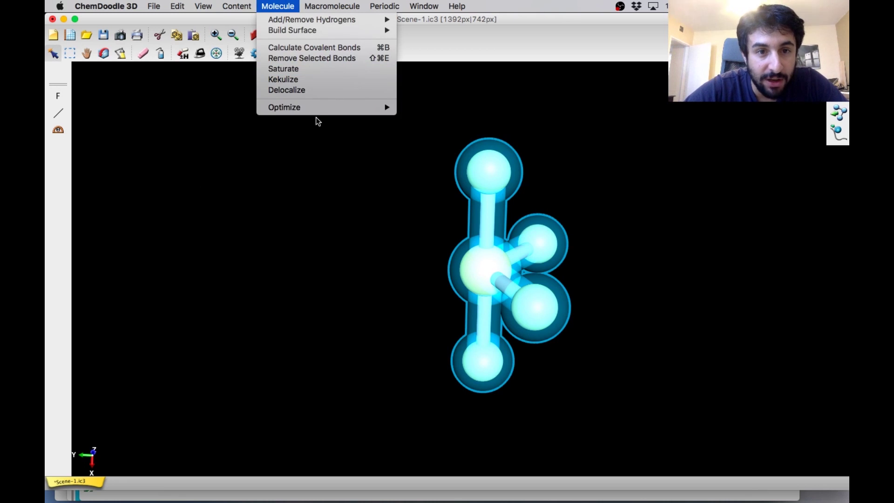
{"action": "mouse_move", "coordinate": [325, 108]}
{"action": "left_click", "coordinate": [425, 118]}
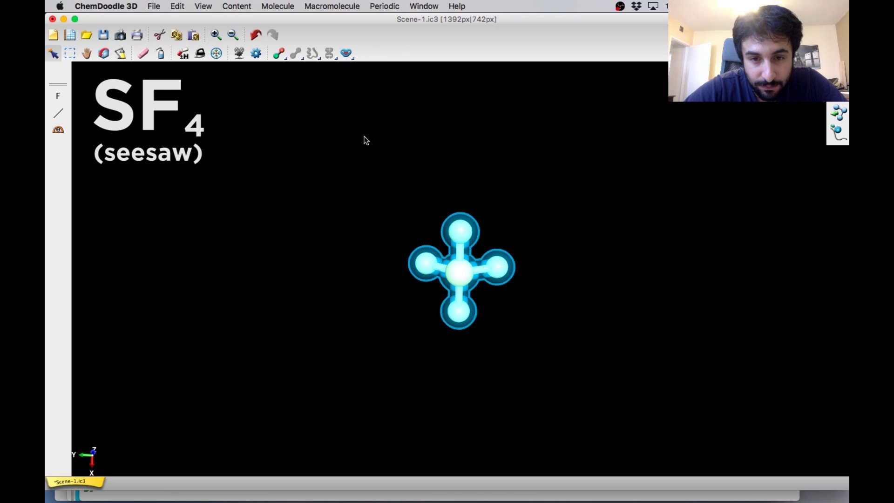
- Examine the seesaw shape of the SF4 molecule from several sides, including its axial and equatorial fluorines
{"action": "left_click", "coordinate": [217, 35]}
{"action": "left_click", "coordinate": [217, 34]}
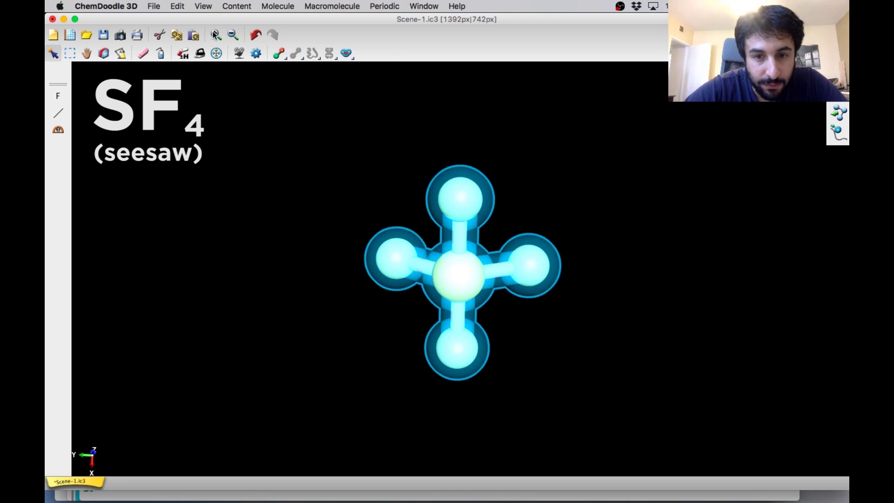
{"action": "left_click", "coordinate": [240, 146]}
{"action": "left_click", "coordinate": [103, 53]}
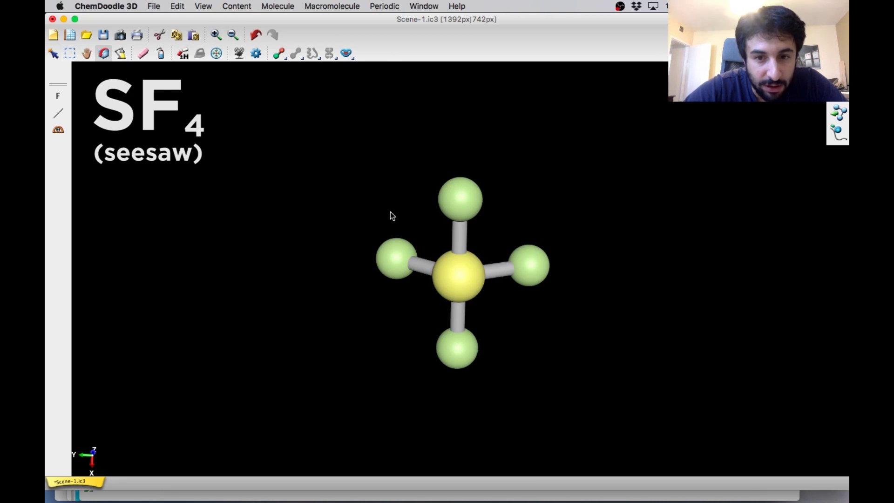
{"action": "left_click_drag", "start_coordinate": [469, 257], "coordinate": [293, 267]}
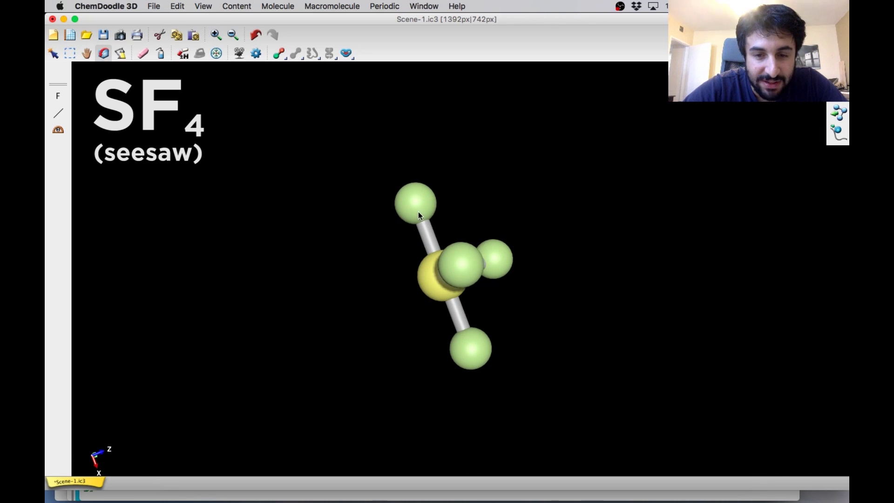
{"action": "left_click_drag", "start_coordinate": [418, 211], "coordinate": [468, 216]}
{"action": "left_click_drag", "start_coordinate": [433, 343], "coordinate": [397, 345]}
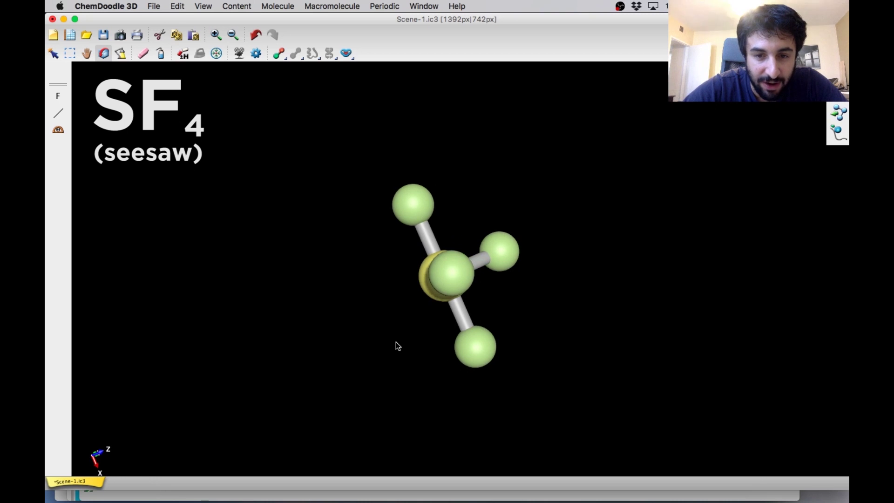
{"action": "left_click_drag", "start_coordinate": [453, 279], "coordinate": [696, 236]}
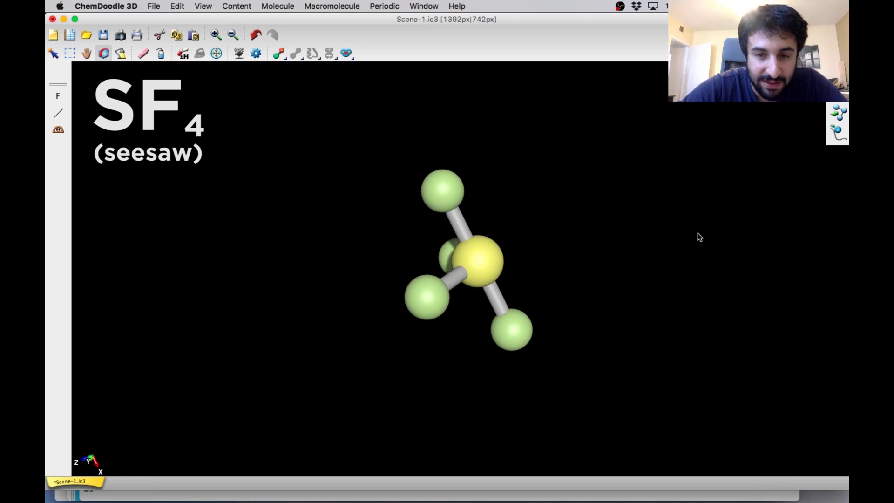
{"action": "left_click_drag", "start_coordinate": [487, 255], "coordinate": [522, 250]}
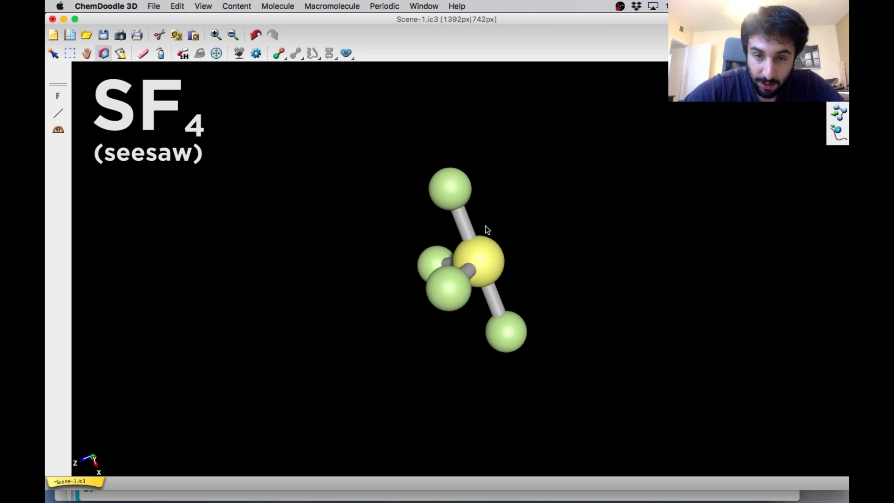
{"action": "left_click_drag", "start_coordinate": [448, 186], "coordinate": [760, 165]}
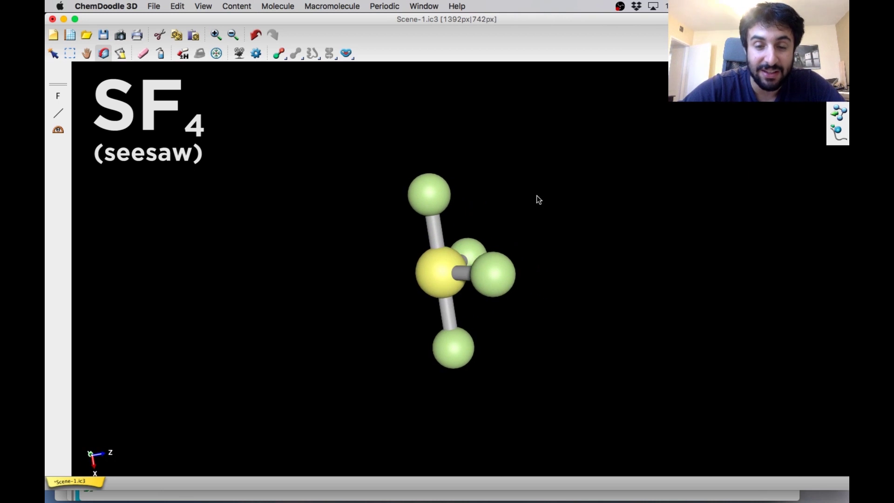
{"action": "left_click_drag", "start_coordinate": [435, 192], "coordinate": [458, 196]}
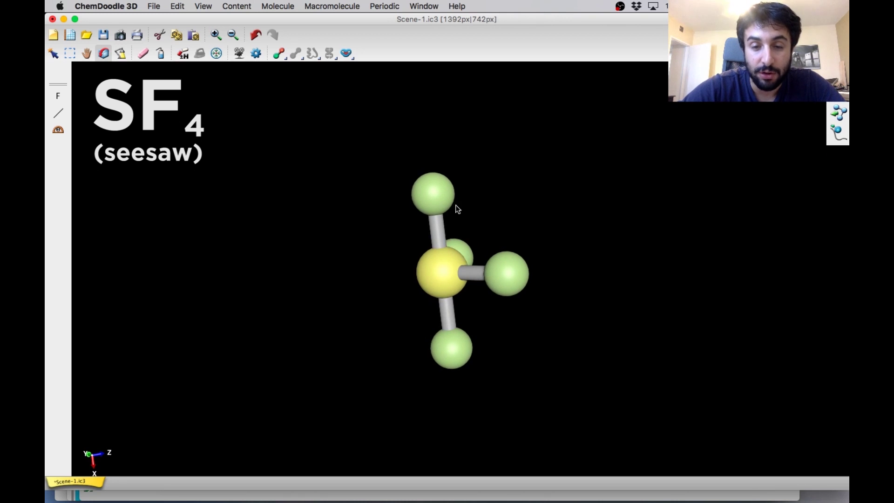
{"action": "left_click_drag", "start_coordinate": [443, 282], "coordinate": [487, 91]}
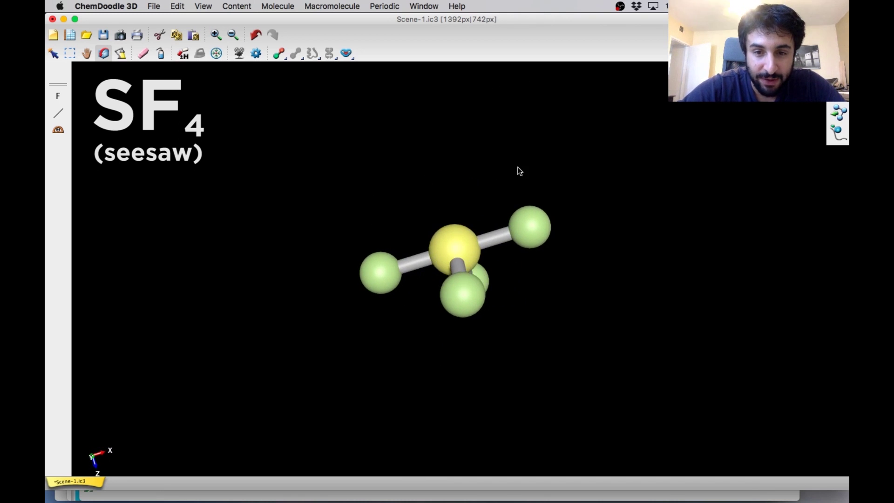
{"action": "left_click_drag", "start_coordinate": [531, 230], "coordinate": [456, 260]}
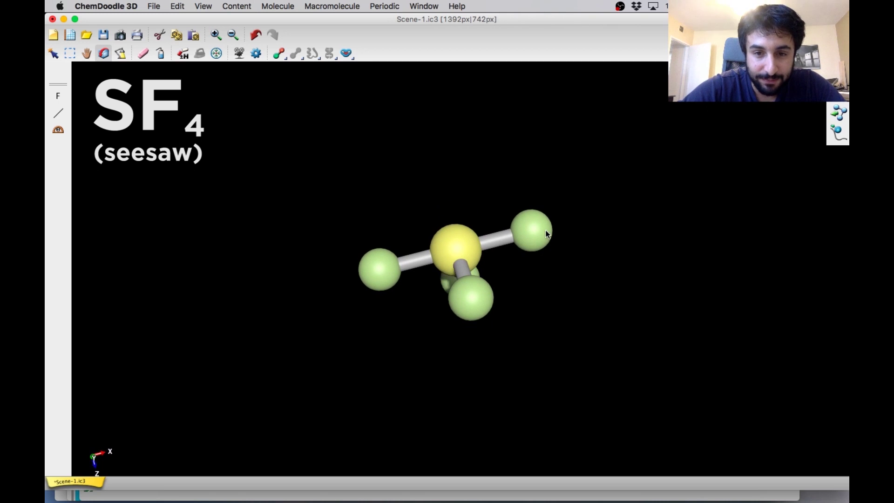
{"action": "left_click_drag", "start_coordinate": [386, 271], "coordinate": [374, 266]}
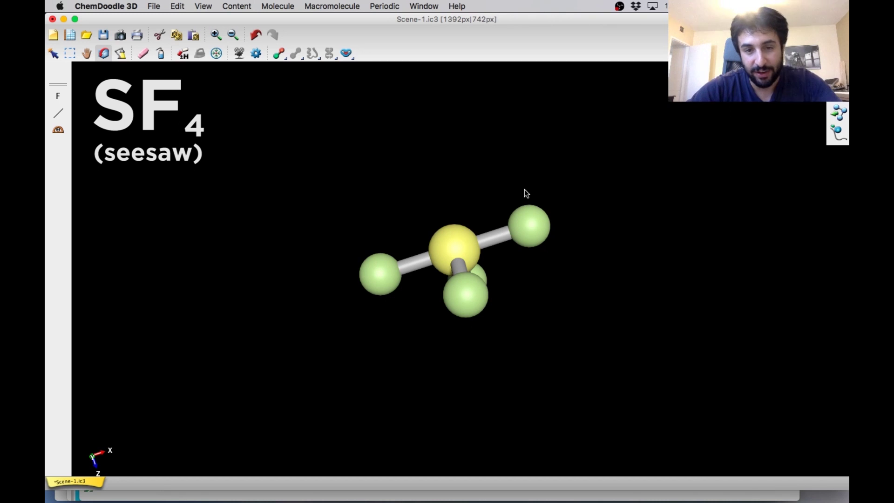
{"action": "left_click_drag", "start_coordinate": [460, 245], "coordinate": [405, 62]}
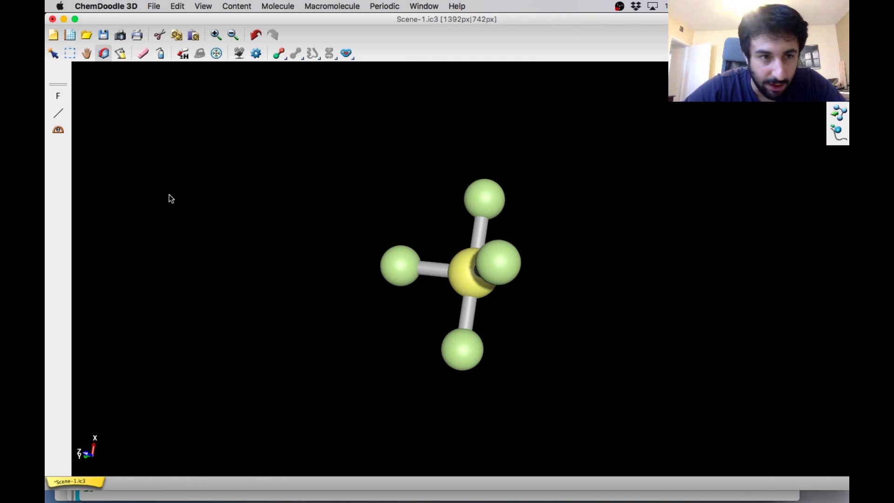
- Erase the front equatorial fluorine from SF4 and replace the central sulfur with chlorine to make ClF3
{"action": "left_click", "coordinate": [143, 54]}
{"action": "left_click", "coordinate": [487, 269]}
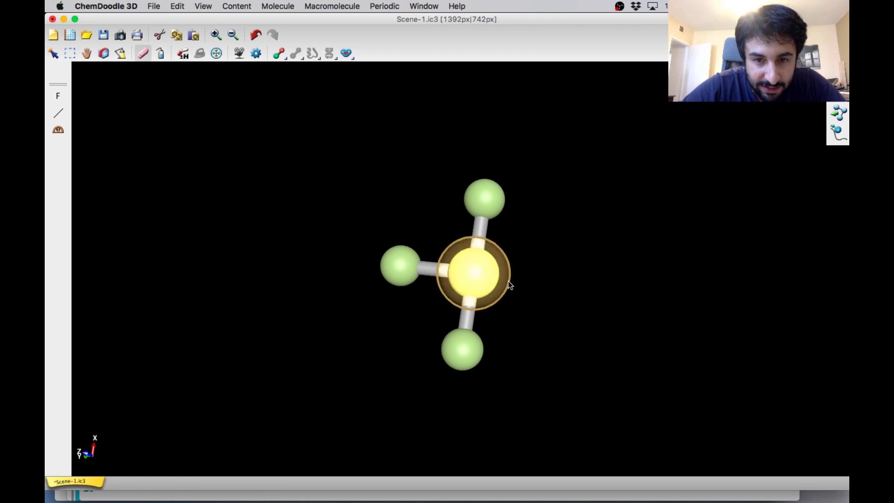
{"action": "left_click", "coordinate": [57, 95]}
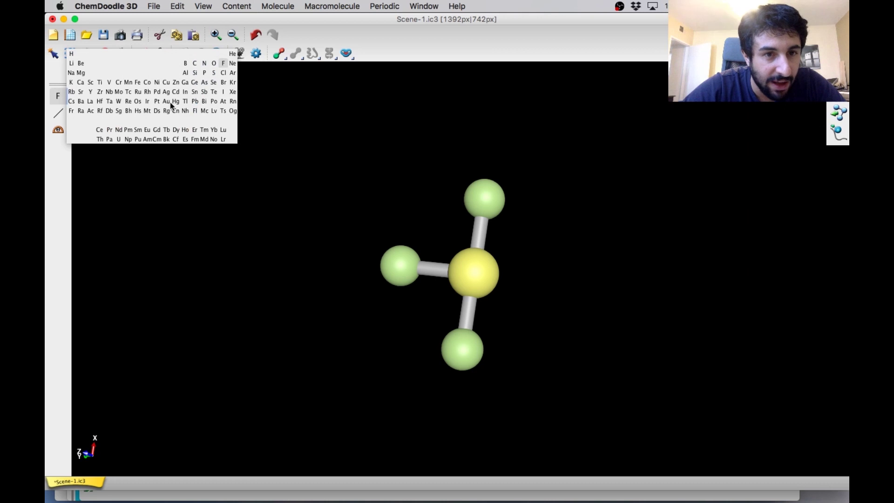
{"action": "left_click", "coordinate": [224, 72]}
{"action": "left_click", "coordinate": [487, 278]}
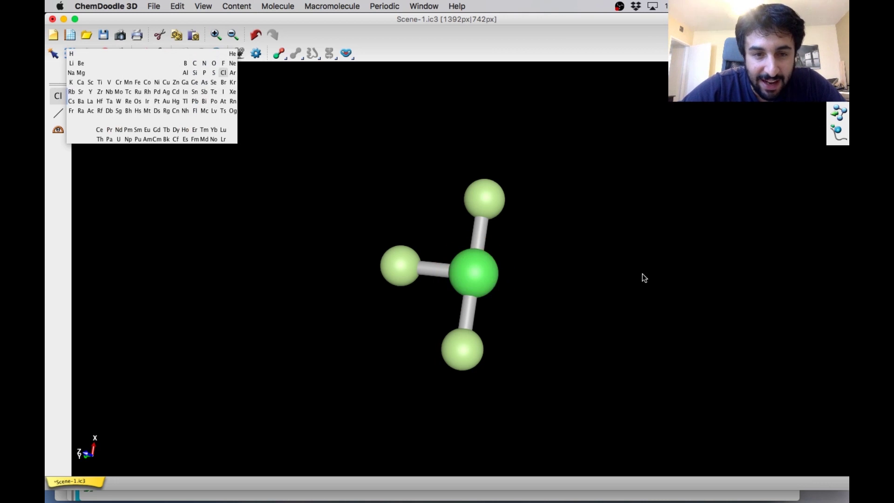
- Optimize the whole ClF3 molecule with Template-based Minimization (NIH Cactus)
{"action": "left_click", "coordinate": [52, 53]}
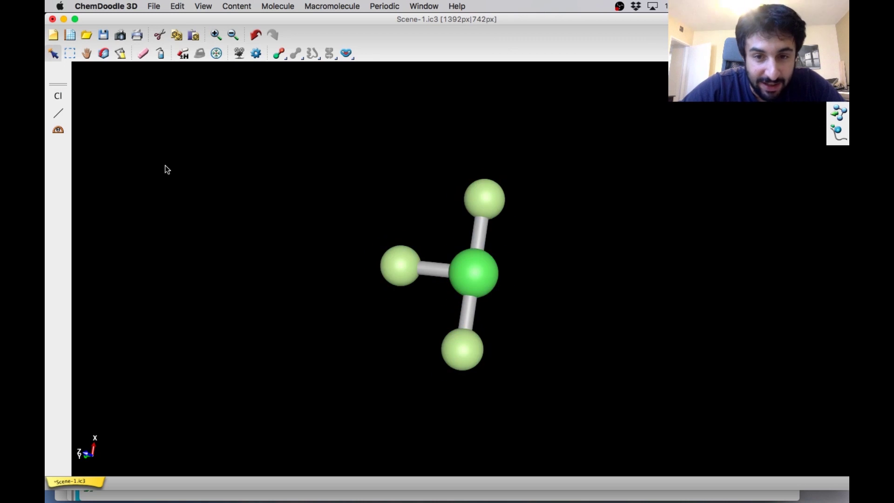
{"action": "key", "text": "super+a"}
{"action": "left_click", "coordinate": [278, 6]}
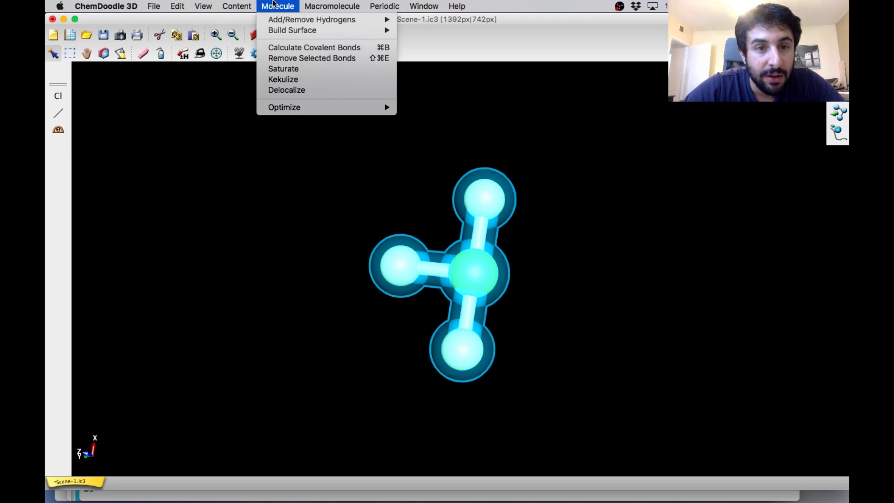
{"action": "mouse_move", "coordinate": [317, 107]}
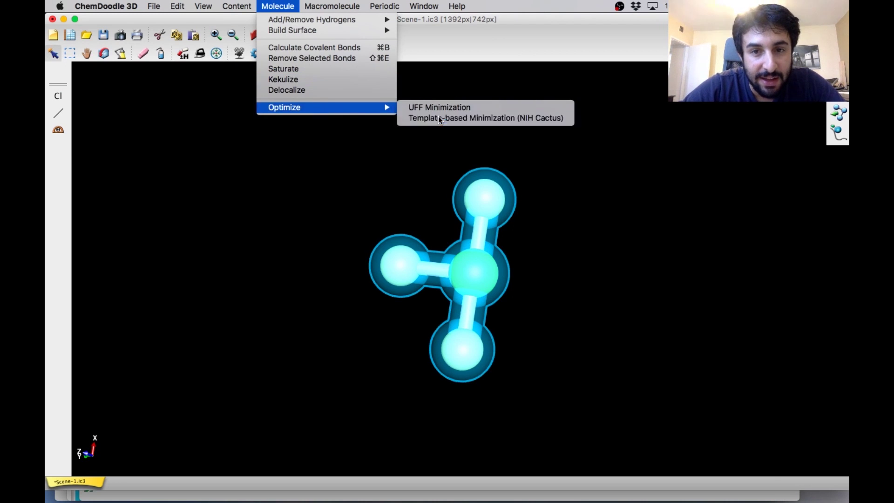
{"action": "left_click", "coordinate": [439, 117]}
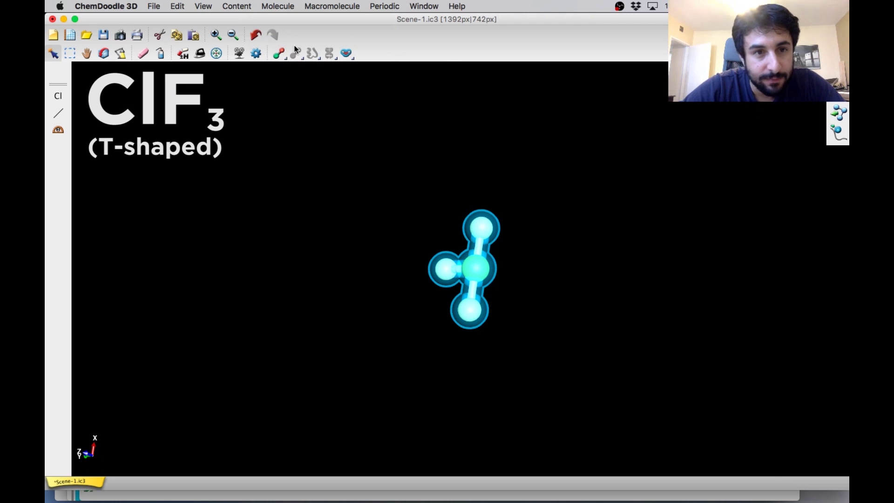
{"action": "left_click", "coordinate": [215, 34]}
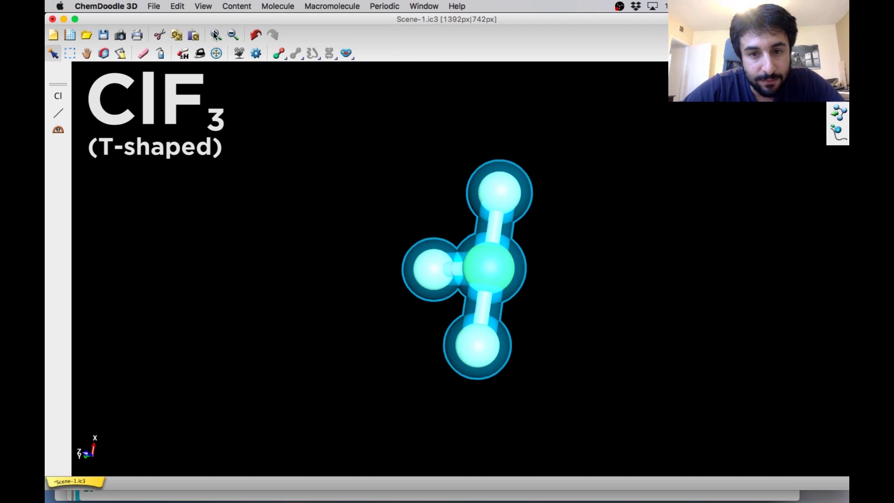
{"action": "left_click", "coordinate": [249, 175]}
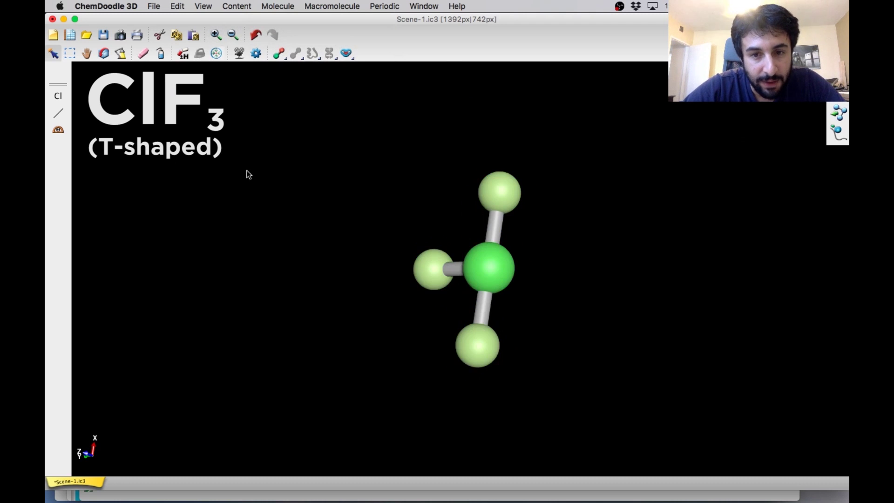
{"action": "left_click", "coordinate": [104, 54]}
{"action": "left_click_drag", "start_coordinate": [478, 275], "coordinate": [502, 271]}
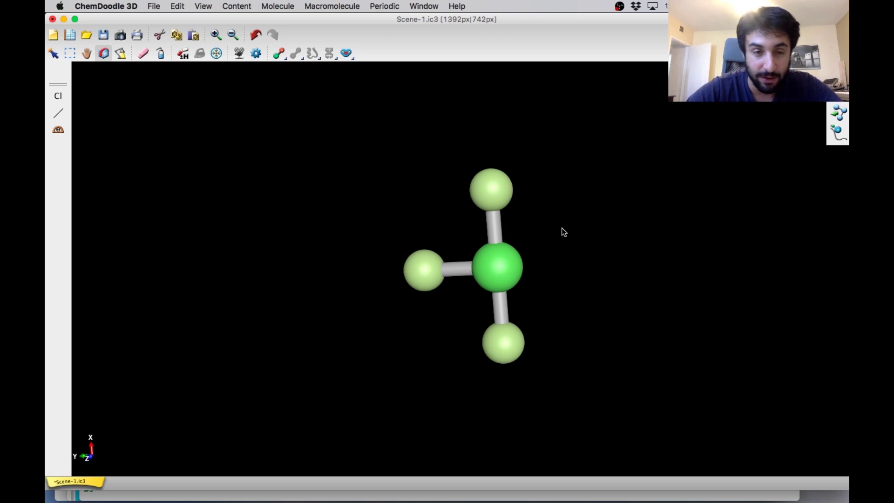
- Delete the entire ClF3 molecule and place a single sulfur atom in the empty scene
{"action": "key", "text": "super+a"}
{"action": "key", "text": "Delete"}
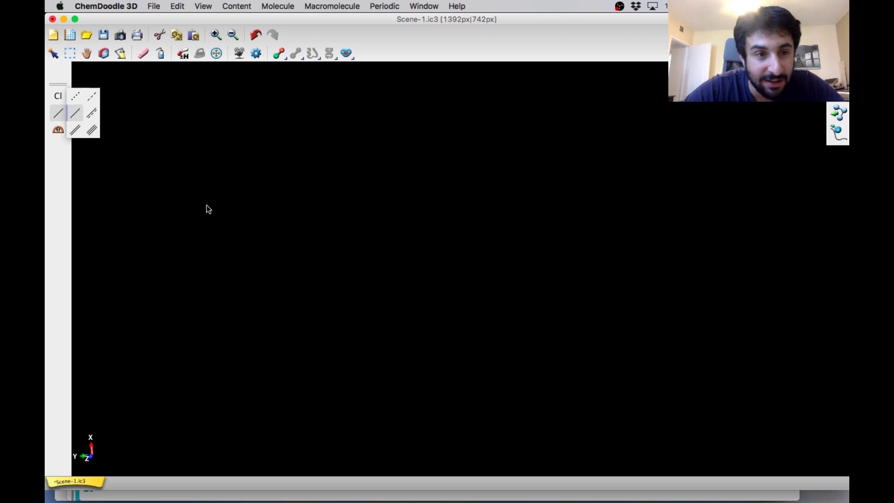
{"action": "left_click", "coordinate": [58, 95]}
- Bond six fluorine atoms to the central sulfur to build SF6
{"action": "left_click", "coordinate": [223, 63]}
{"action": "left_click", "coordinate": [298, 207]}
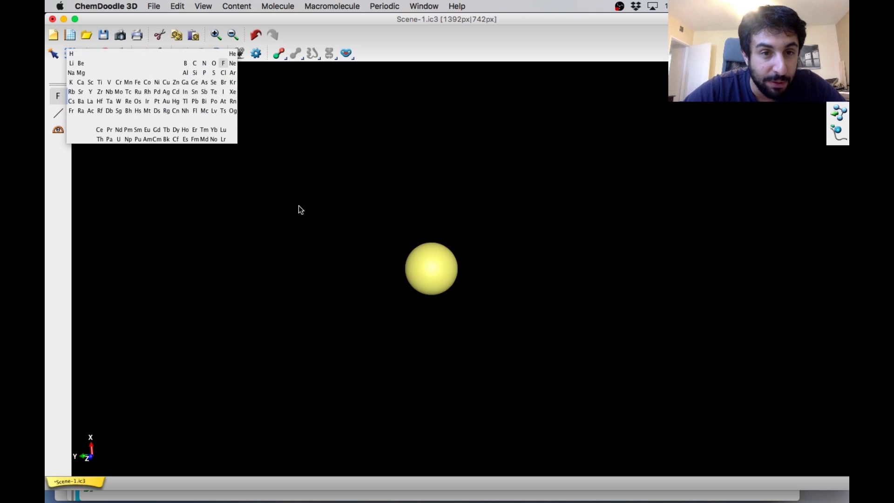
{"action": "left_click_drag", "start_coordinate": [434, 271], "coordinate": [521, 272]}
{"action": "left_click_drag", "start_coordinate": [440, 250], "coordinate": [434, 164]}
{"action": "left_click_drag", "start_coordinate": [429, 269], "coordinate": [341, 272]}
{"action": "left_click_drag", "start_coordinate": [415, 269], "coordinate": [349, 199]}
{"action": "left_click_drag", "start_coordinate": [442, 266], "coordinate": [511, 199]}
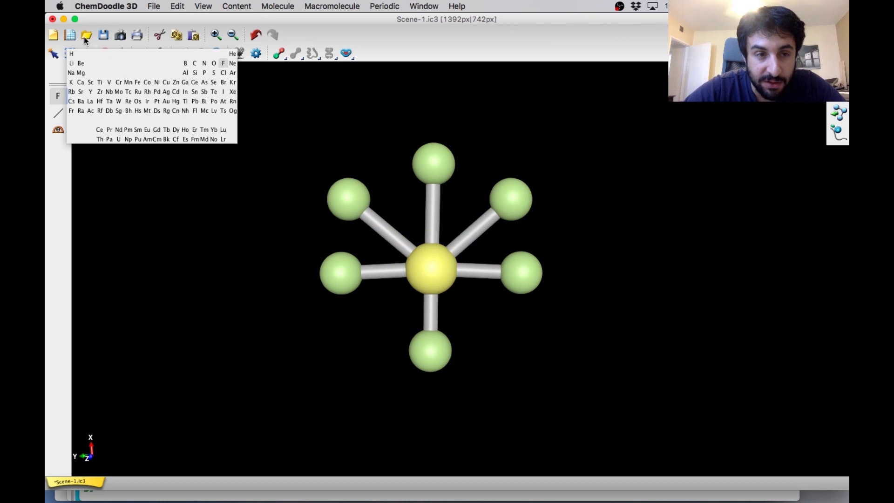
- Optimize the whole SF6 molecule with Template-based Minimization (NIH Cactus), and clear the selection
{"action": "left_click", "coordinate": [54, 54]}
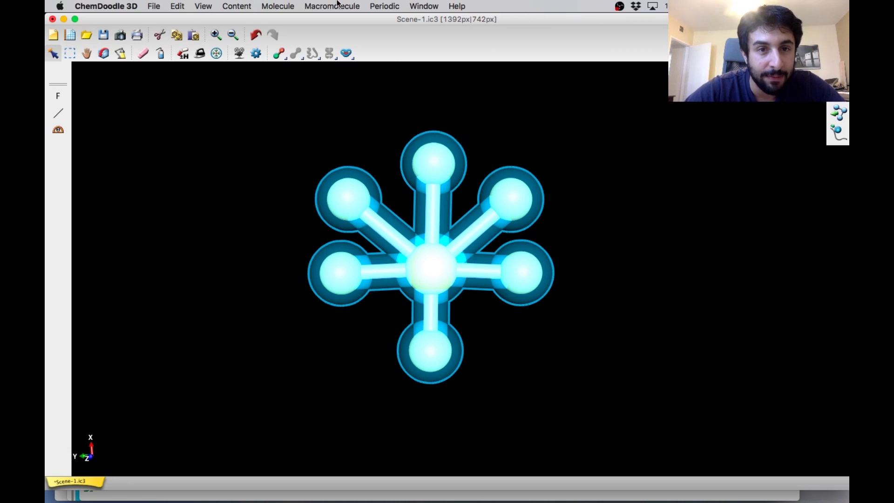
{"action": "left_click", "coordinate": [264, 6]}
{"action": "mouse_move", "coordinate": [287, 108]}
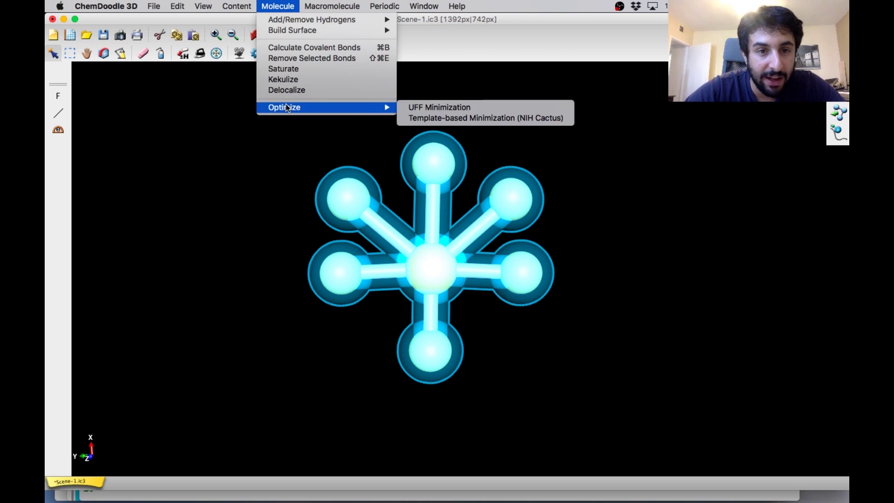
{"action": "left_click", "coordinate": [429, 118]}
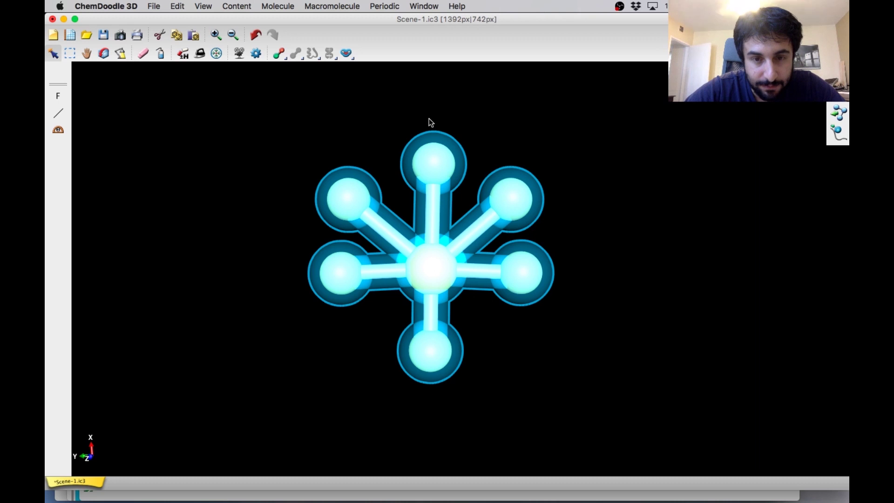
{"action": "left_click", "coordinate": [361, 177]}
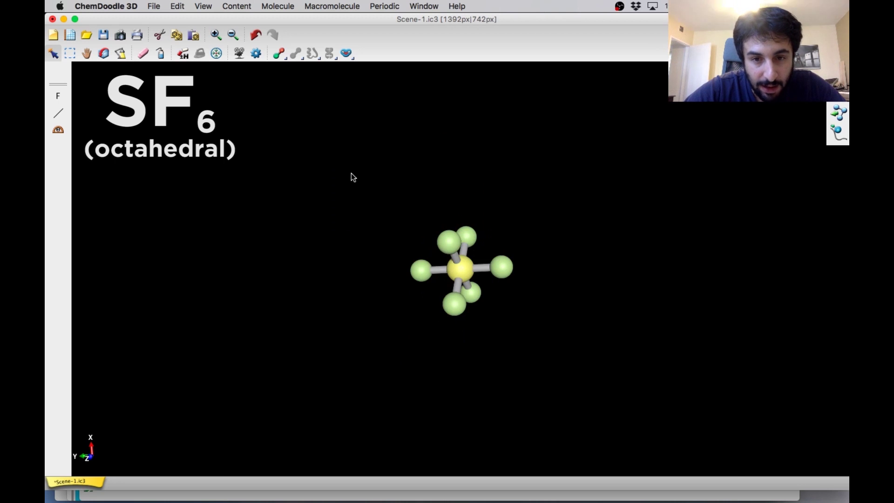
- Examine the octahedral shape of the SF6 molecule up close from several sides
{"action": "left_click", "coordinate": [104, 53]}
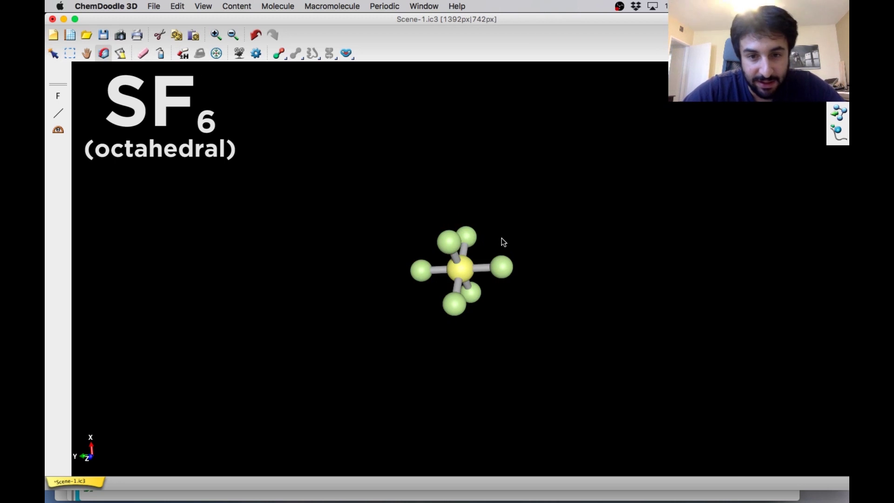
{"action": "left_click_drag", "start_coordinate": [488, 264], "coordinate": [379, 124]}
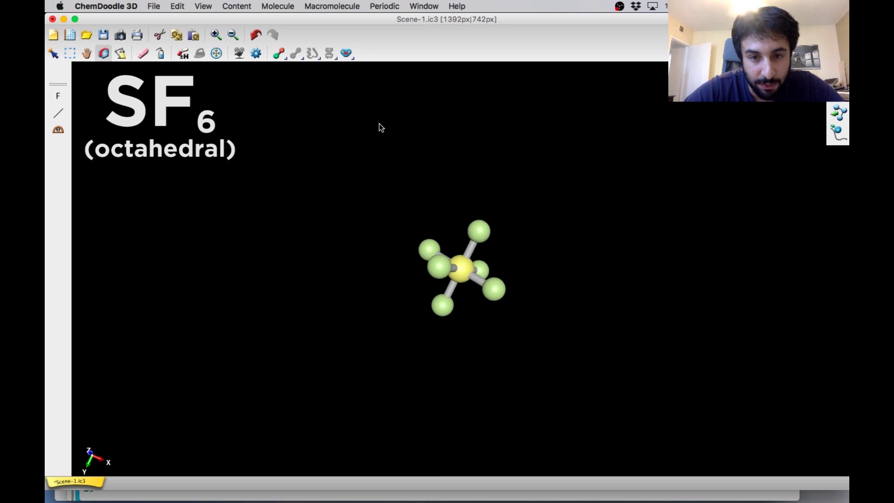
{"action": "left_click", "coordinate": [216, 35]}
{"action": "left_click", "coordinate": [216, 35]}
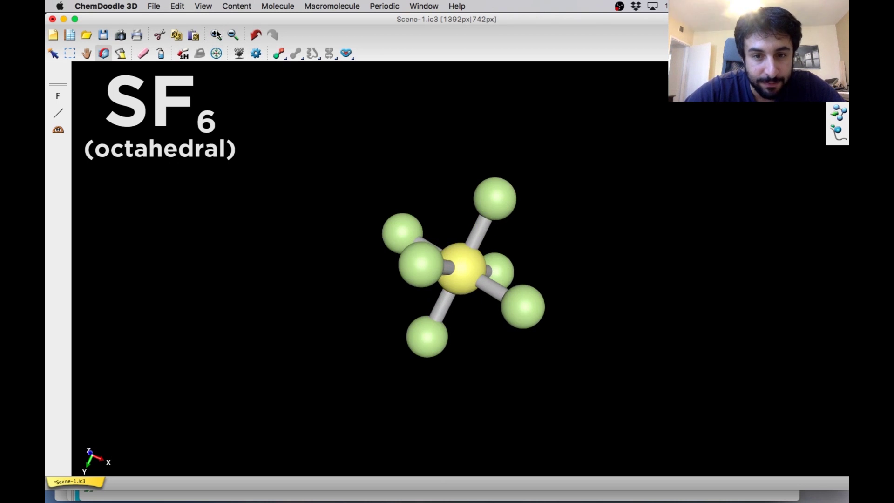
{"action": "left_click", "coordinate": [216, 35]}
{"action": "left_click_drag", "start_coordinate": [447, 185], "coordinate": [465, 84]}
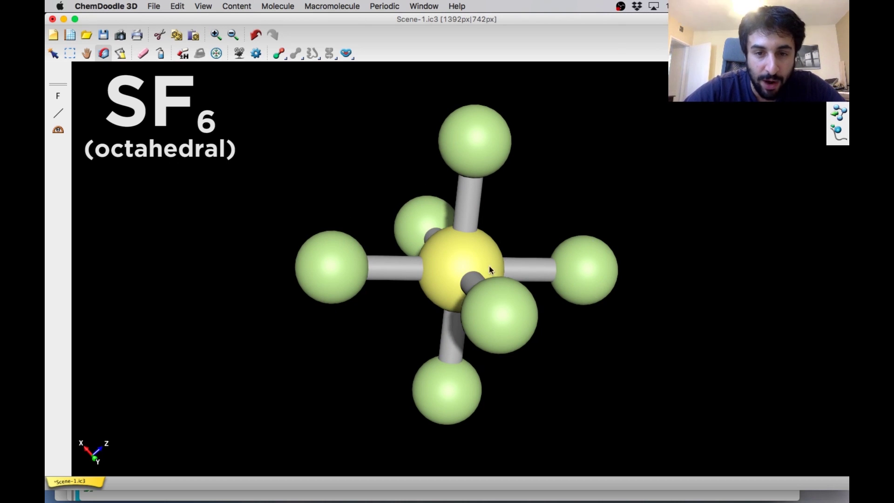
{"action": "left_click_drag", "start_coordinate": [493, 322], "coordinate": [701, 246]}
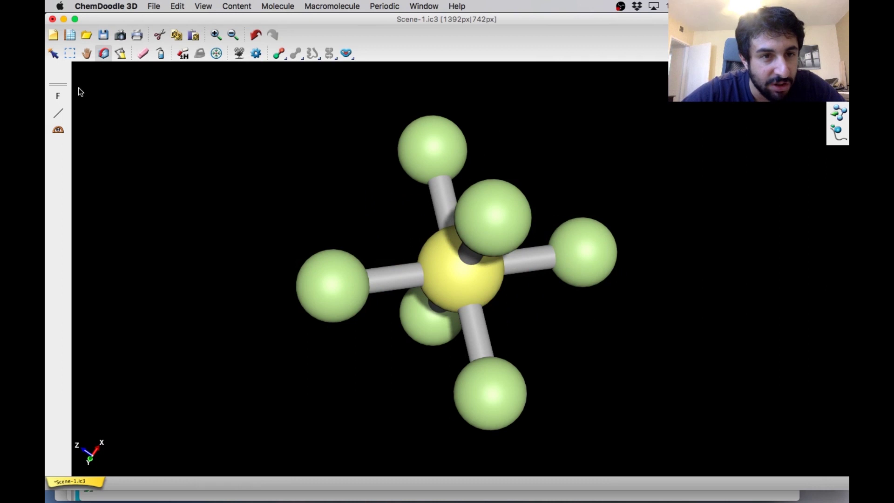
- Delete the frontmost fluorine atom of SF6 and change the central sulfur to bromine to form BrF5
{"action": "left_click", "coordinate": [143, 54]}
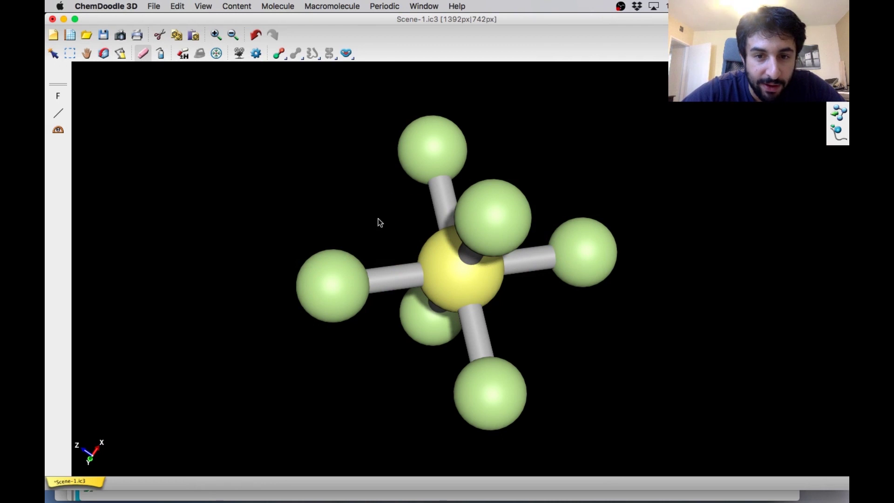
{"action": "left_click", "coordinate": [498, 227]}
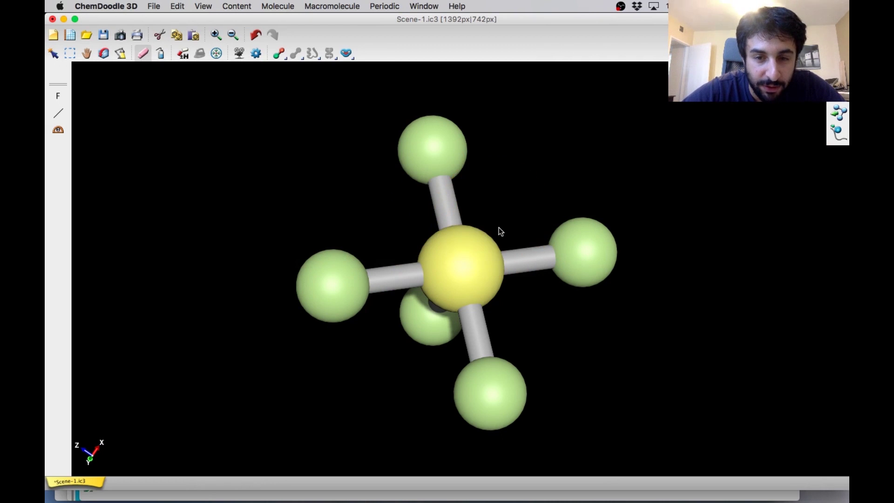
{"action": "left_click", "coordinate": [57, 96]}
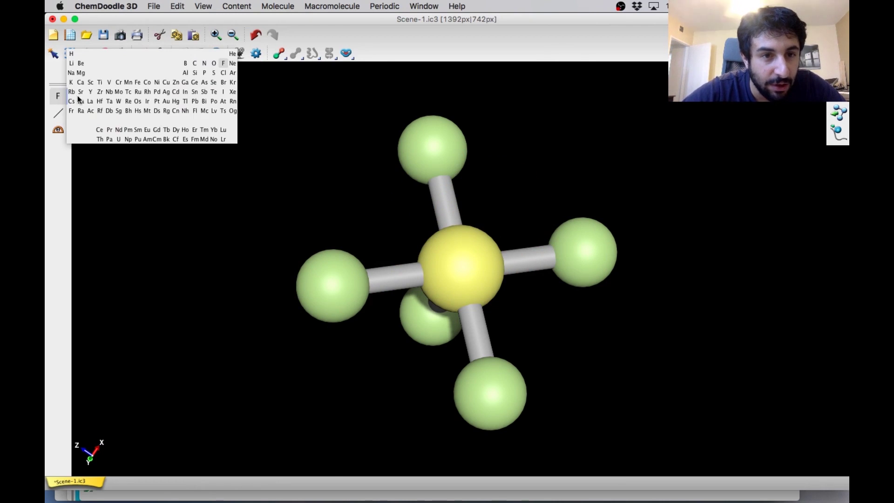
{"action": "left_click", "coordinate": [223, 82]}
{"action": "left_click", "coordinate": [470, 266]}
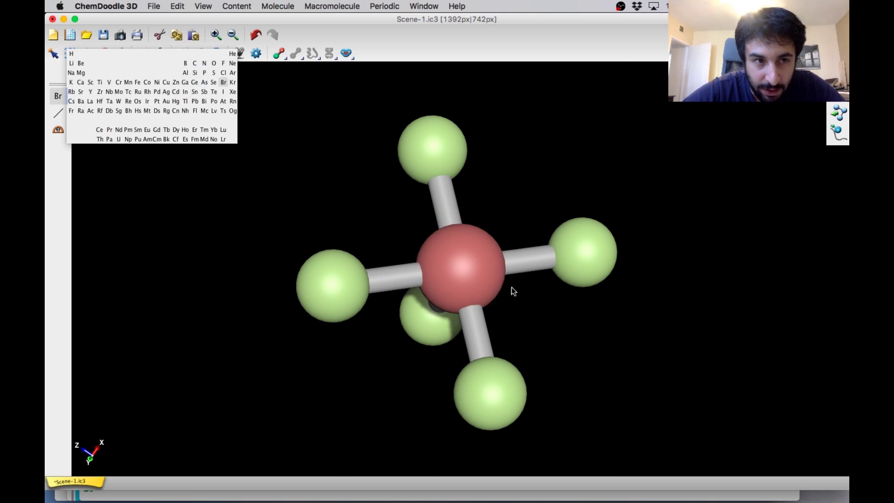
- Optimize the whole BrF5 molecule with Template-based Minimization (NIH Cactus), and clear the selection
{"action": "double_click", "coordinate": [53, 53]}
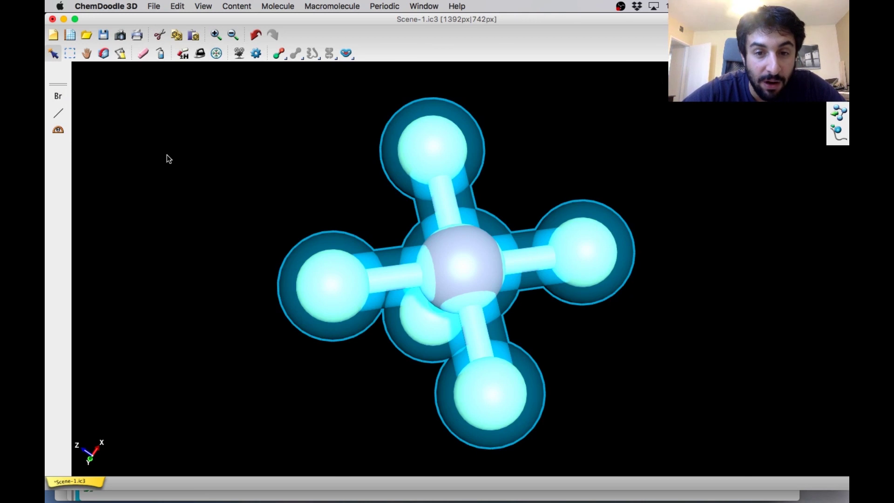
{"action": "left_click", "coordinate": [282, 4]}
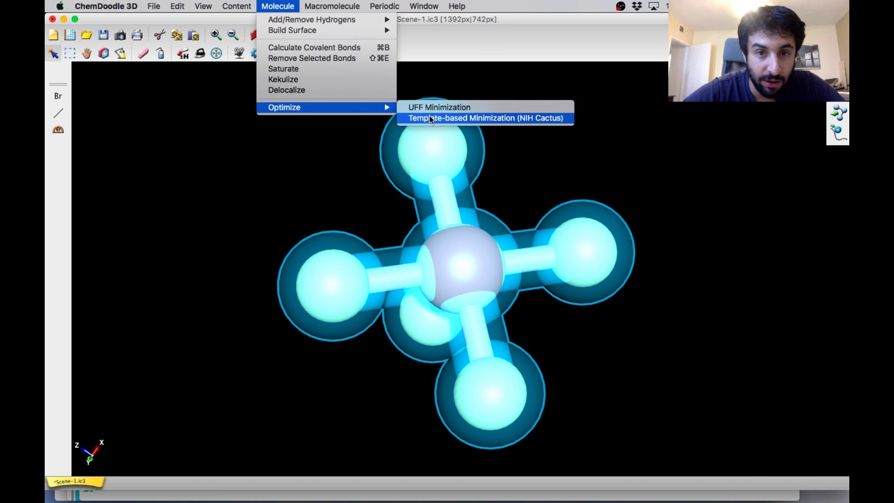
{"action": "left_click", "coordinate": [432, 117]}
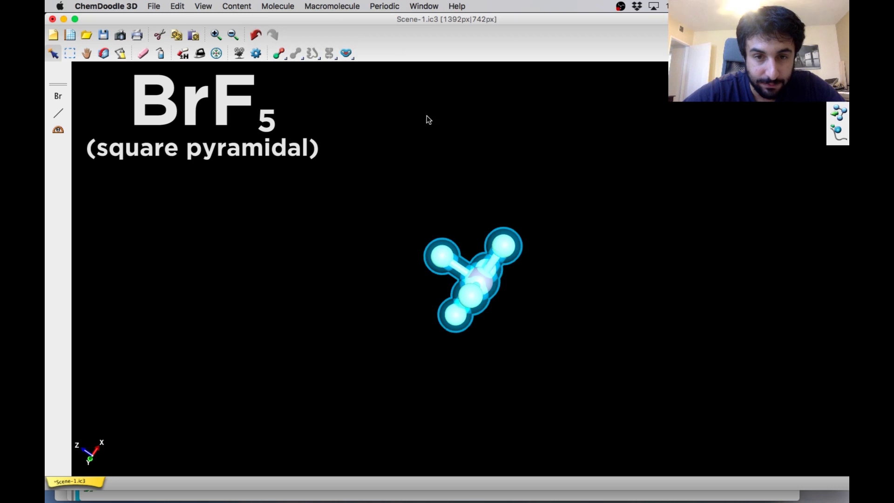
{"action": "left_click", "coordinate": [216, 35]}
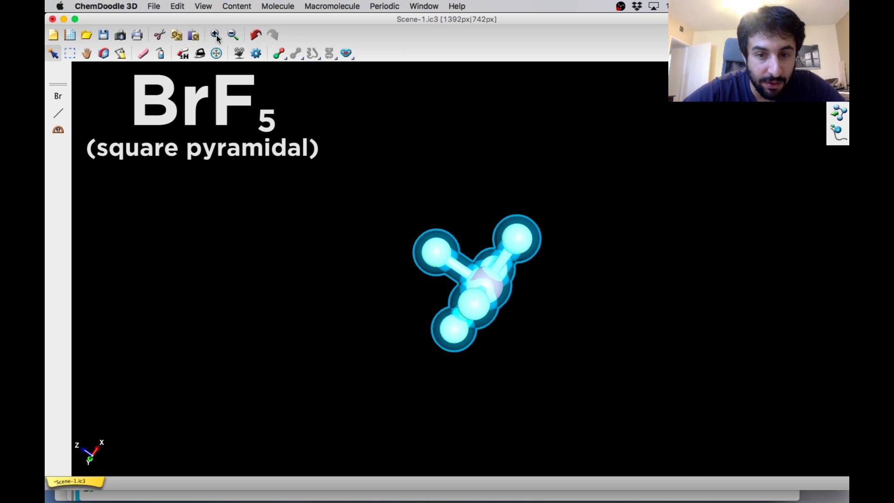
{"action": "left_click", "coordinate": [216, 34]}
{"action": "left_click", "coordinate": [279, 224]}
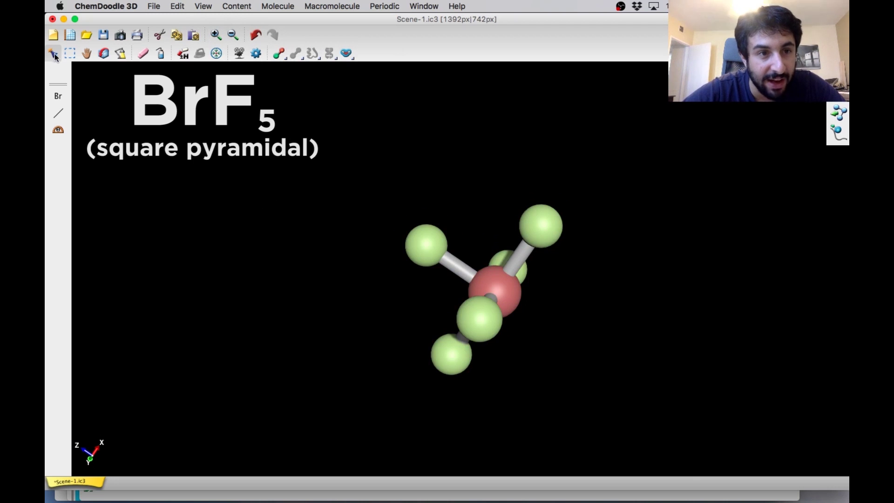
- Examine the arrangement of the five fluorine atoms around the bromine in BrF5 from several sides
{"action": "left_click", "coordinate": [103, 53]}
{"action": "left_click_drag", "start_coordinate": [491, 320], "coordinate": [602, 57]}
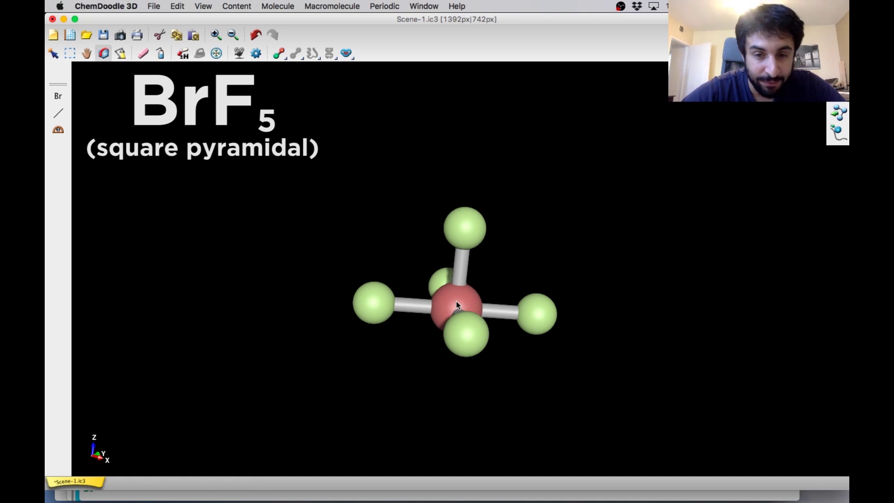
{"action": "left_click_drag", "start_coordinate": [454, 299], "coordinate": [526, 304]}
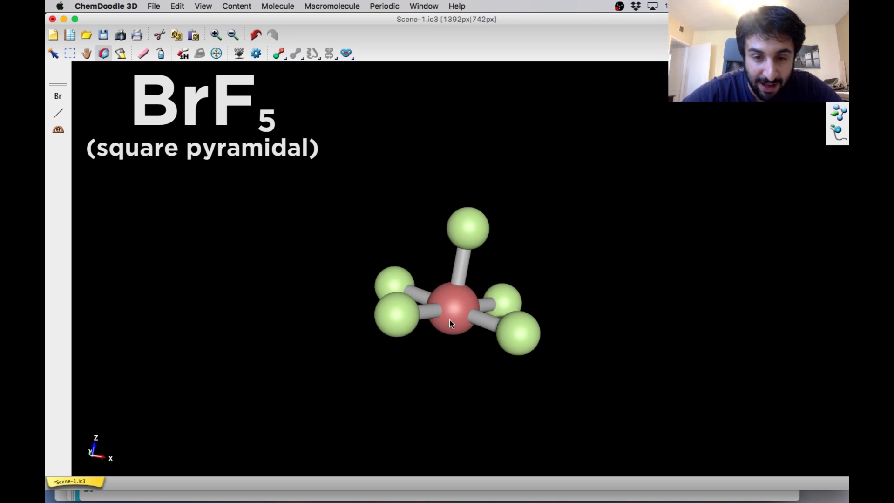
{"action": "left_click_drag", "start_coordinate": [420, 314], "coordinate": [527, 339]}
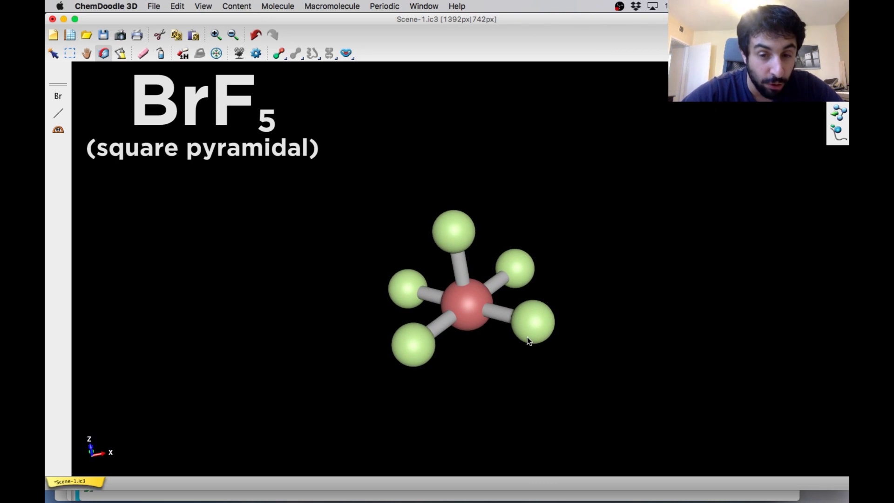
{"action": "left_click_drag", "start_coordinate": [469, 300], "coordinate": [494, 311]}
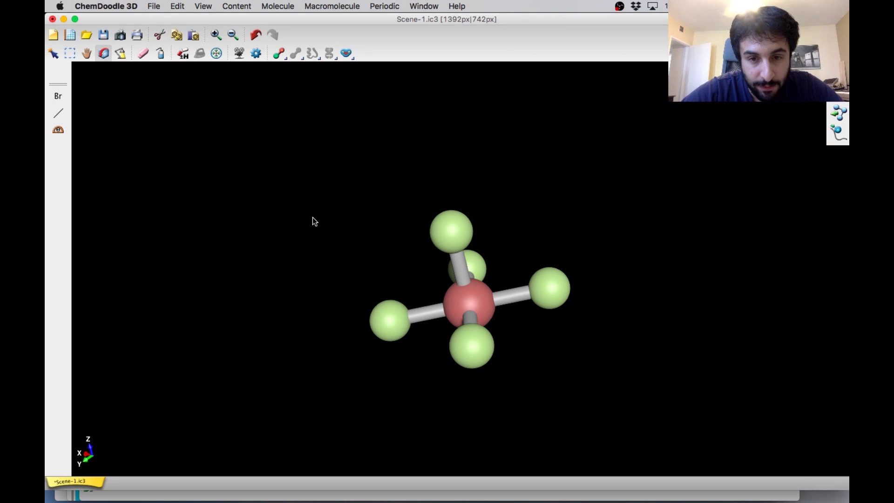
- Delete the apical fluorine atom of BrF5 and change the central bromine to xenon to form XeF4
{"action": "left_click", "coordinate": [143, 53]}
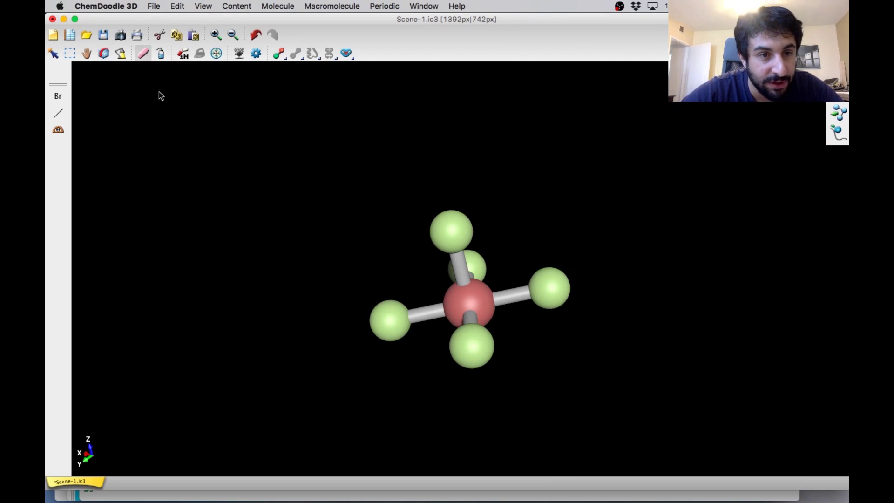
{"action": "left_click", "coordinate": [451, 240]}
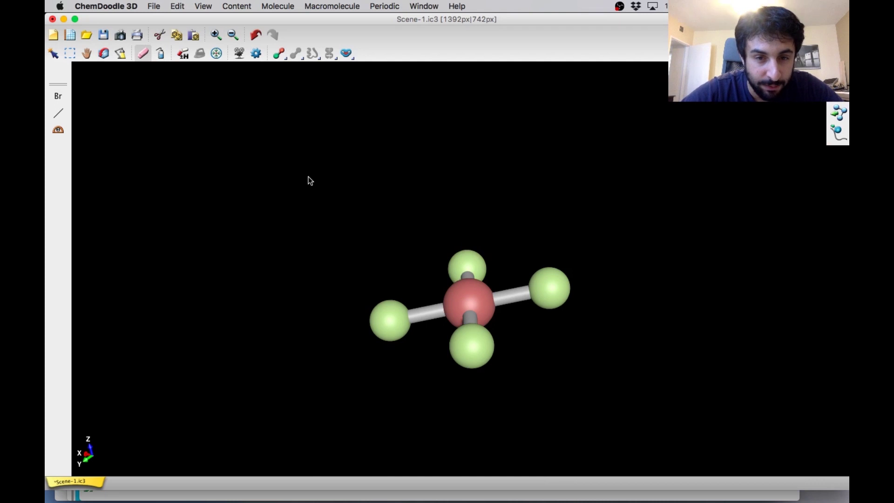
{"action": "left_click", "coordinate": [57, 94]}
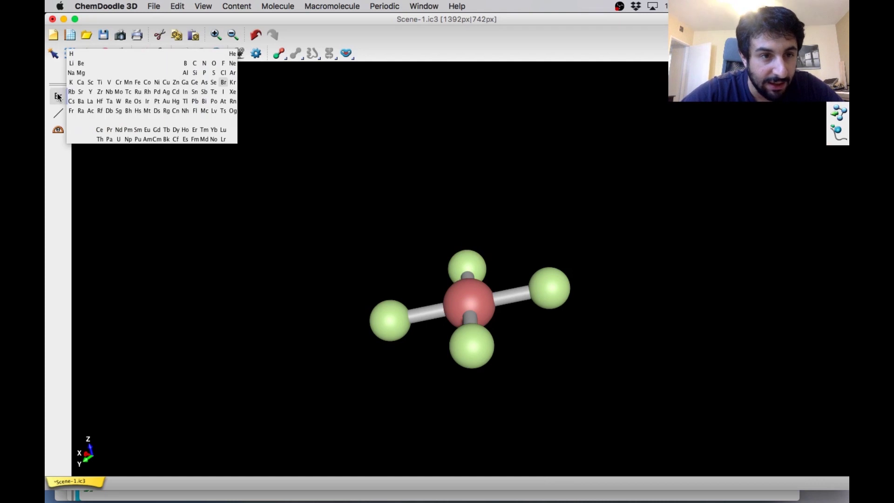
{"action": "left_click", "coordinate": [233, 92]}
{"action": "left_click", "coordinate": [464, 301]}
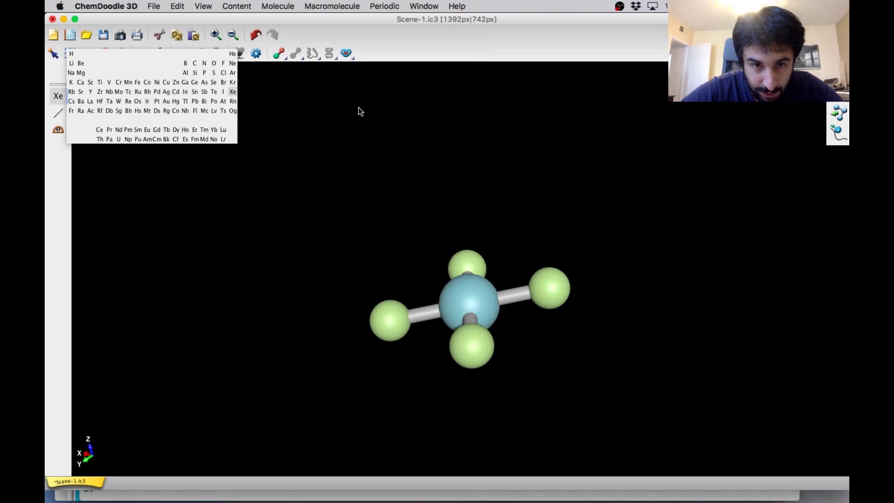
- Optimize the whole XeF4 molecule with Template-based Minimization (NIH Cactus), and clear the selection
{"action": "double_click", "coordinate": [53, 54]}
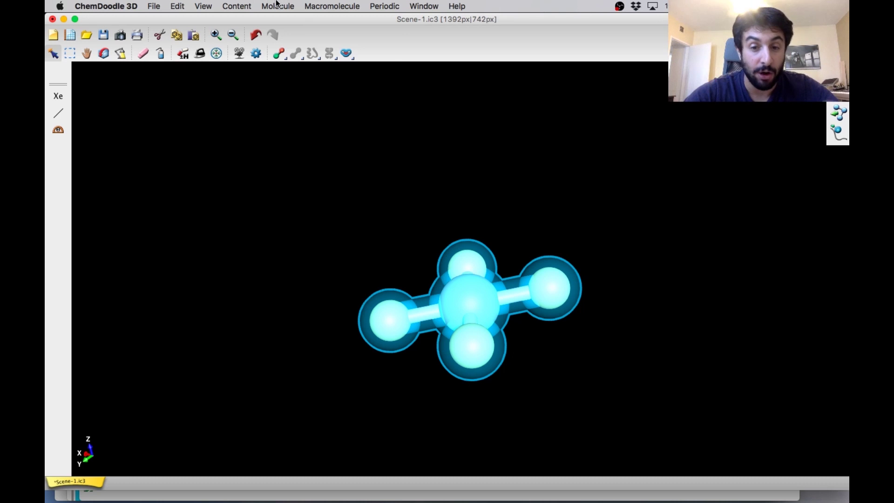
{"action": "left_click", "coordinate": [276, 5]}
{"action": "mouse_move", "coordinate": [328, 107]}
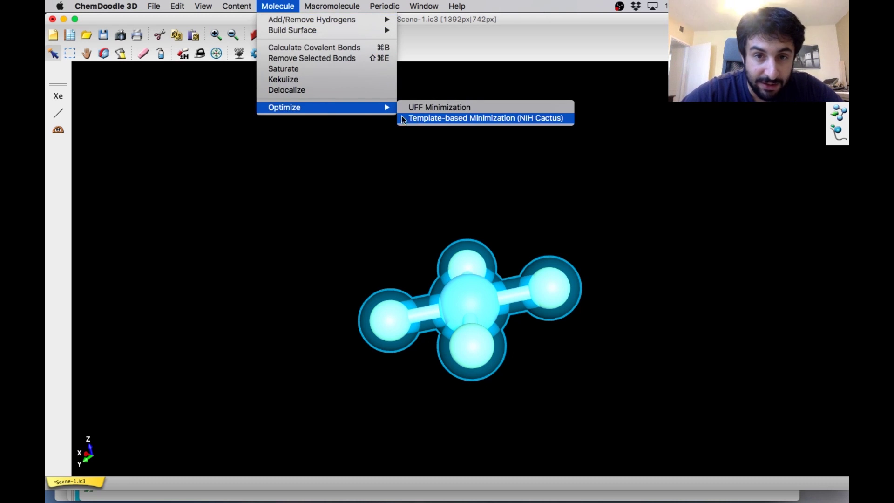
{"action": "left_click", "coordinate": [416, 119]}
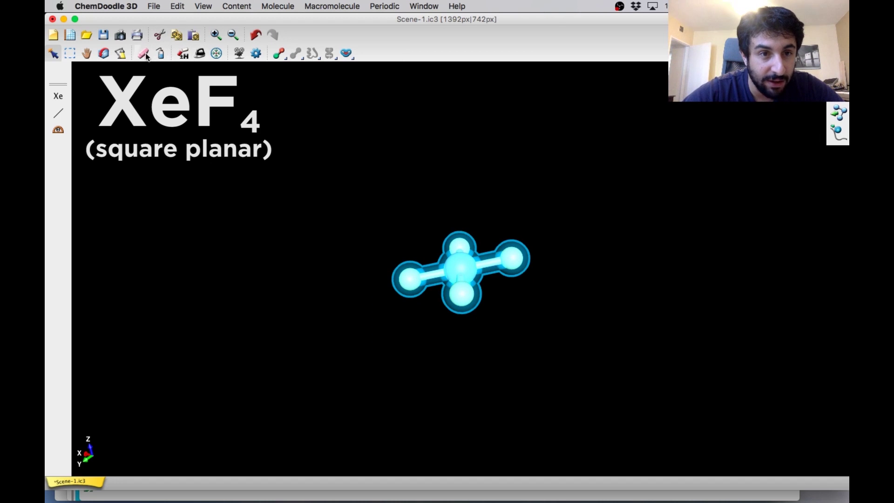
{"action": "left_click", "coordinate": [139, 85]}
- Examine the geometry of the XeF4 molecule up close, both face-on and along the plane of its fluorine atoms
{"action": "left_click", "coordinate": [103, 53]}
{"action": "left_click_drag", "start_coordinate": [469, 252], "coordinate": [434, 97]}
{"action": "left_click", "coordinate": [215, 35]}
{"action": "left_click", "coordinate": [216, 35]}
{"action": "left_click", "coordinate": [216, 34]}
{"action": "left_click_drag", "start_coordinate": [461, 201], "coordinate": [435, 283]}
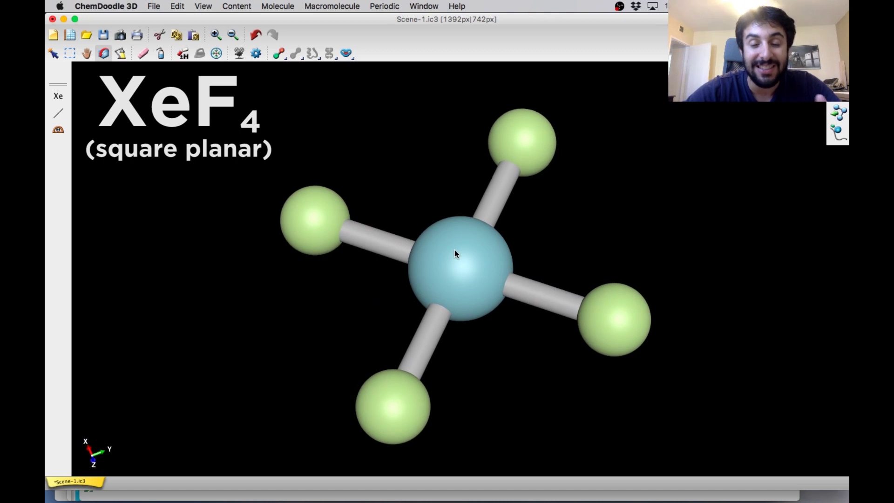
{"action": "left_click_drag", "start_coordinate": [457, 254], "coordinate": [569, 221]}
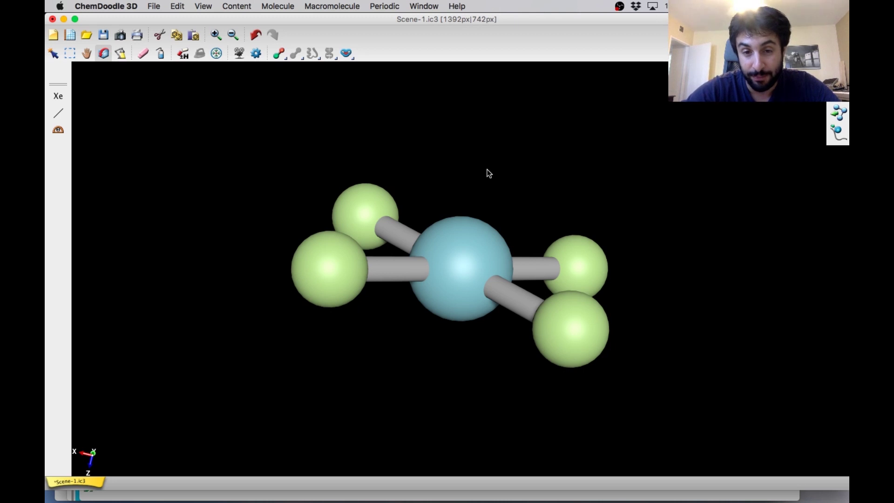
{"action": "left_click_drag", "start_coordinate": [471, 260], "coordinate": [539, 22]}
{"action": "left_click_drag", "start_coordinate": [491, 273], "coordinate": [509, 63]}
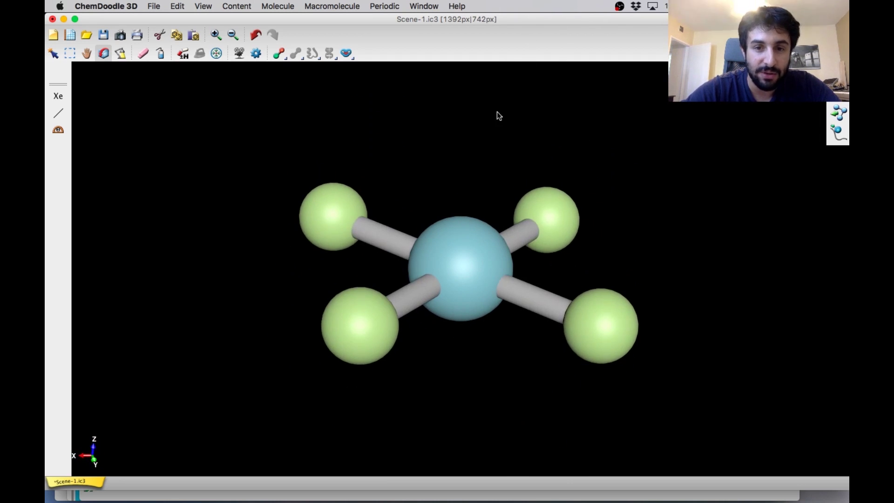
{"action": "left_click_drag", "start_coordinate": [470, 255], "coordinate": [510, 88]}
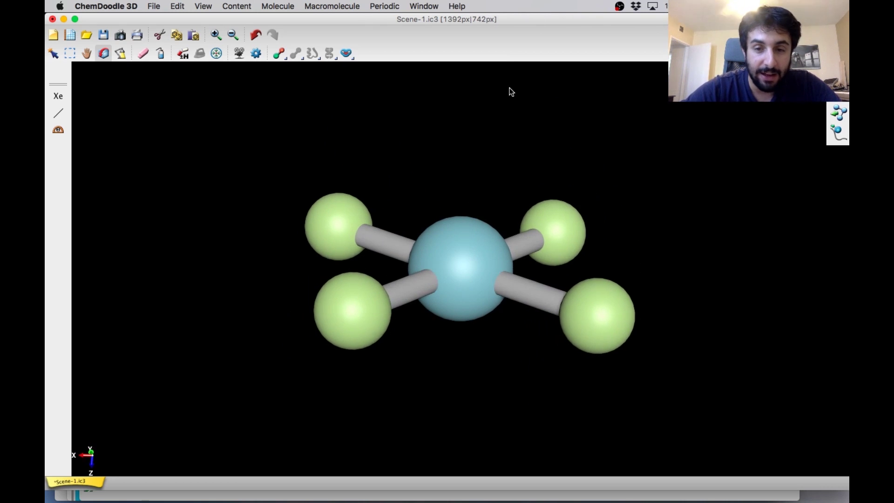
{"action": "left_click_drag", "start_coordinate": [472, 245], "coordinate": [490, 100]}
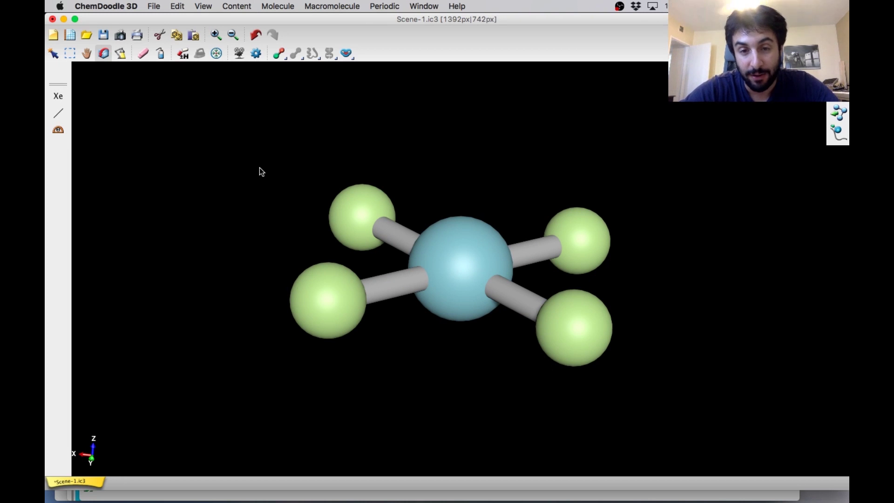
{"action": "left_click", "coordinate": [283, 5]}
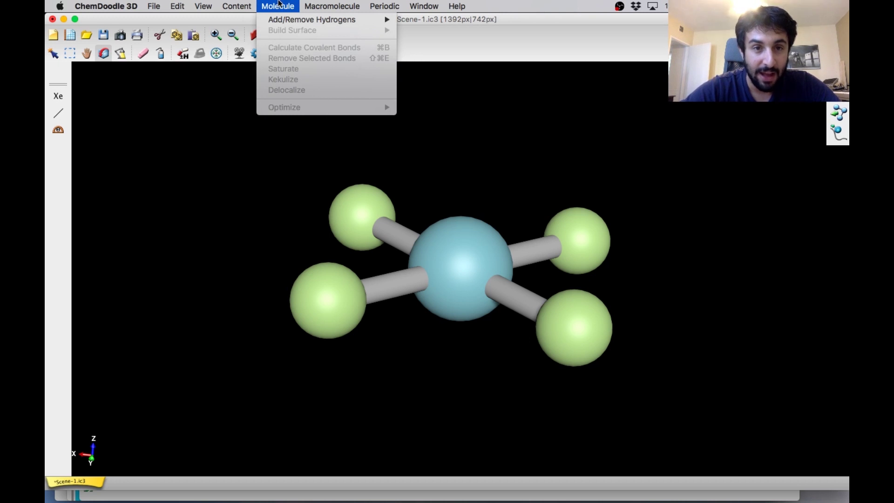
{"action": "left_click", "coordinate": [422, 138]}
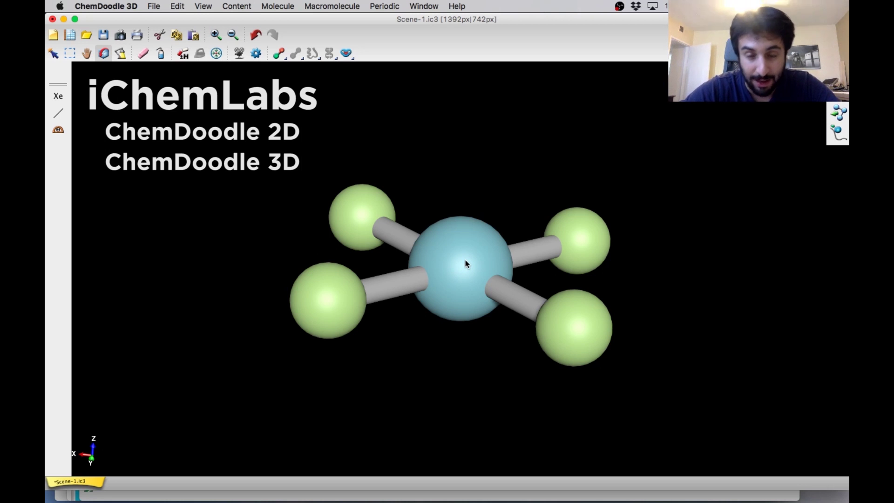
{"action": "mouse_move", "coordinate": [466, 263]}
{"action": "left_mouse_down"}
{"action": "mouse_move", "coordinate": [491, 174]}
{"action": "mouse_move", "coordinate": [471, 299]}
{"action": "mouse_move", "coordinate": [472, 261]}
{"action": "left_mouse_up"}
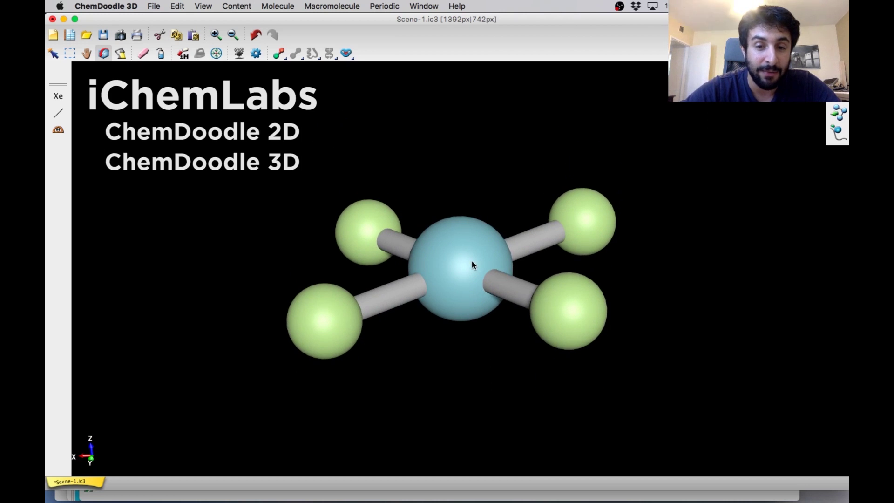